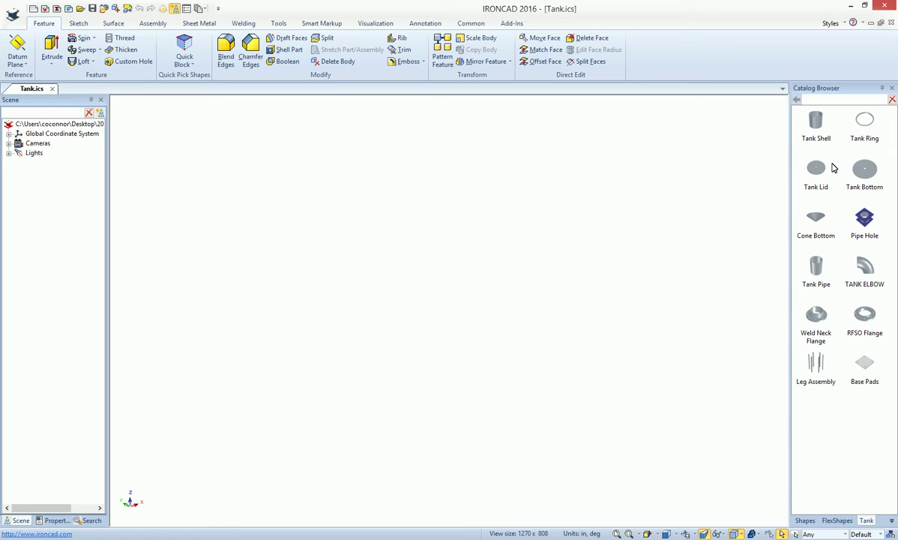
- Place two Tank Shells from the catalog side by side, one in design variation 48 and the other in variation 96
left_click_drag(817, 126, 458, 277)
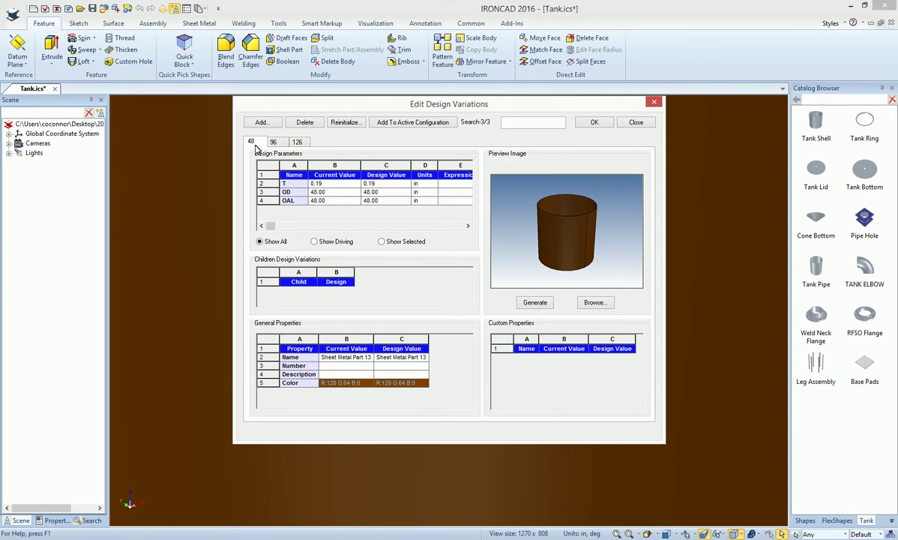
left_click(594, 122)
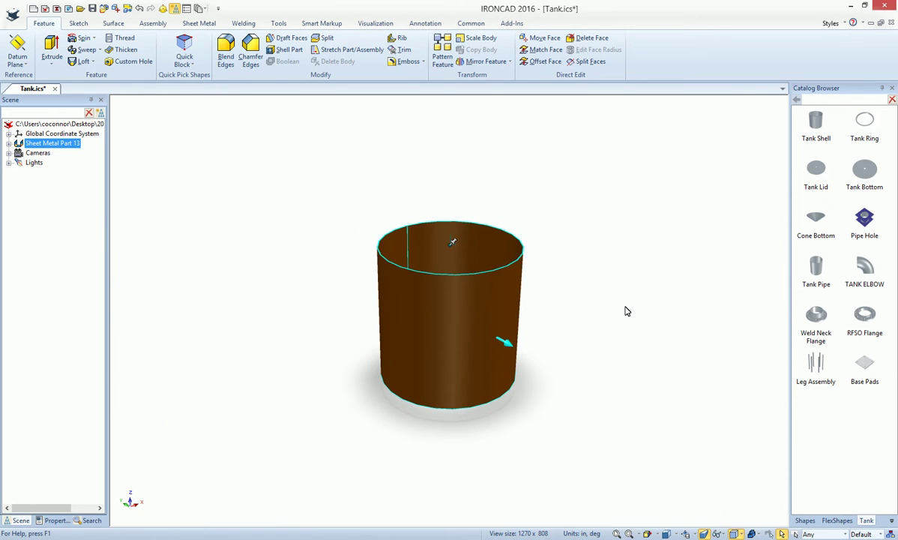
key("F2")
left_click_drag(634, 327, 524, 325)
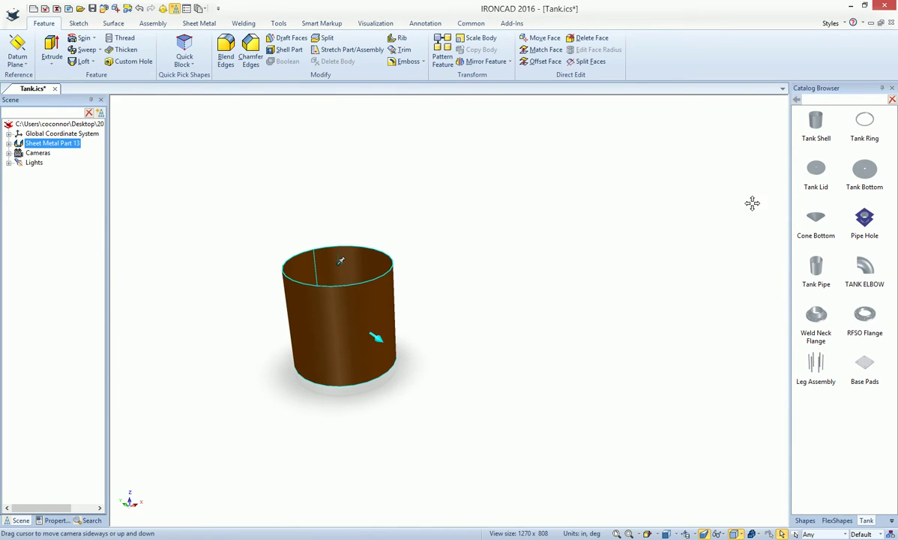
left_click_drag(816, 122, 672, 264)
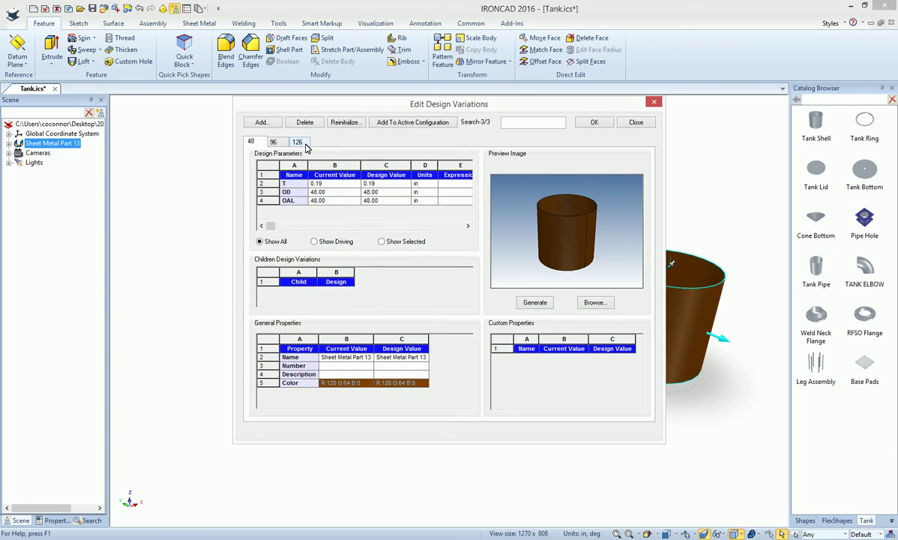
left_click(274, 143)
left_click(594, 123)
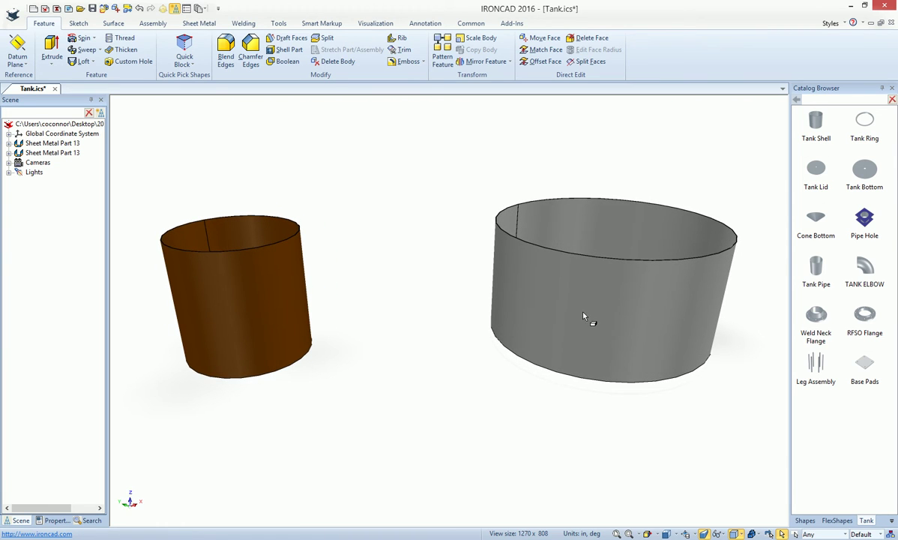
left_click(264, 305)
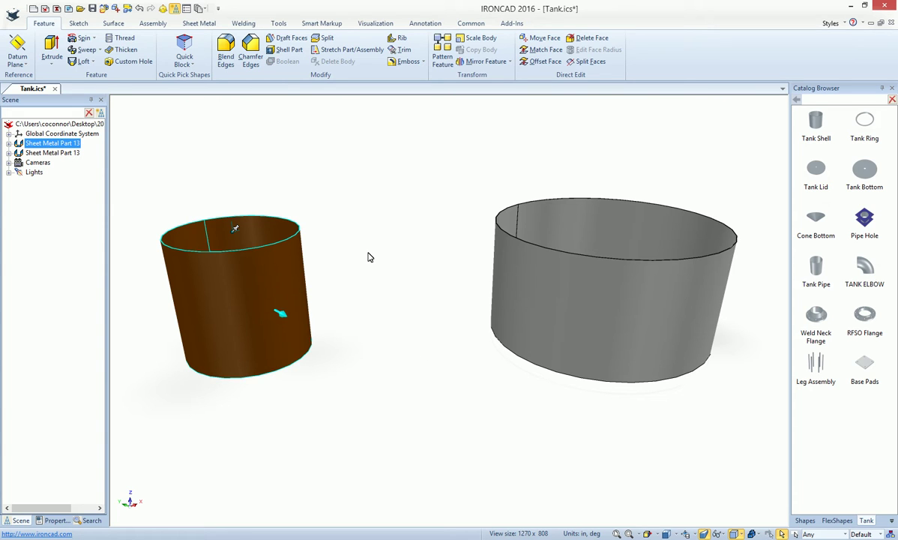
left_click(588, 166)
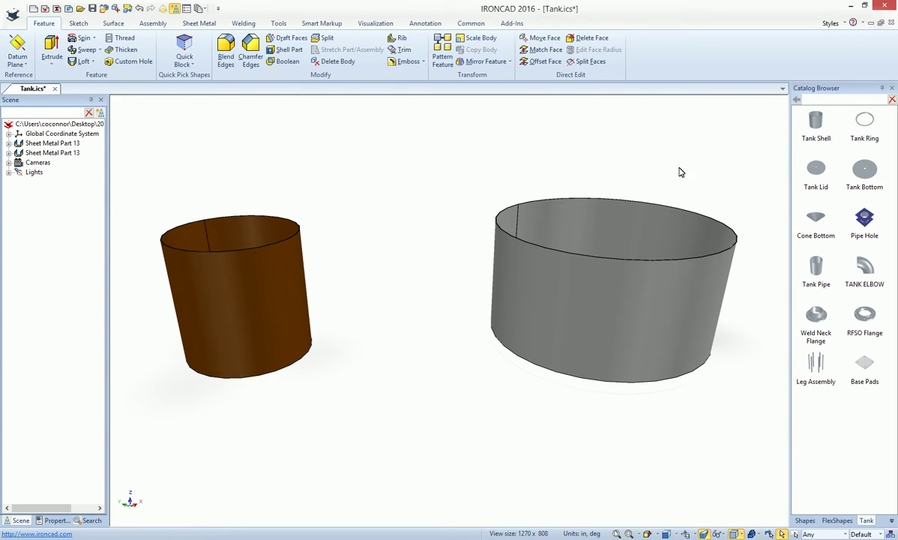
- Add a Tank Ring with the default Design_1 variation to the upper rim of both the brown and the grey shell
left_click_drag(866, 124, 251, 255)
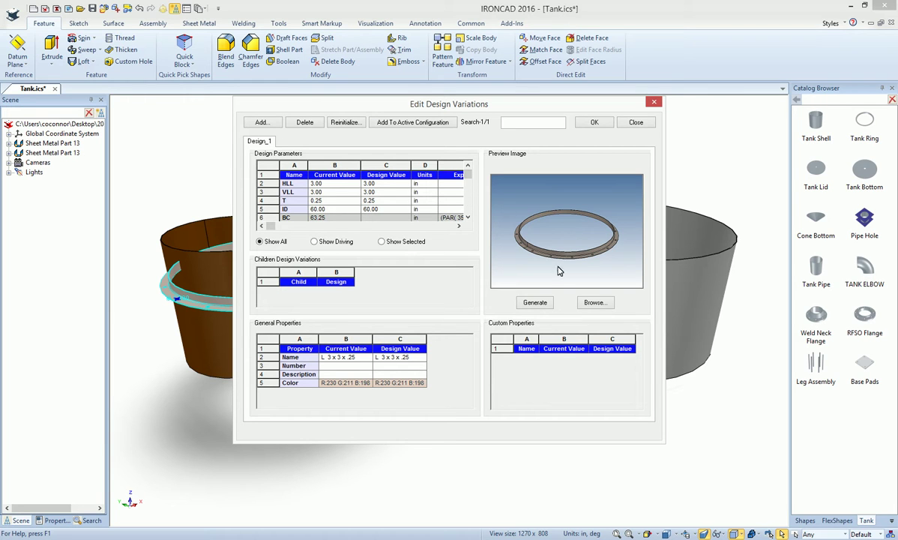
left_click(594, 123)
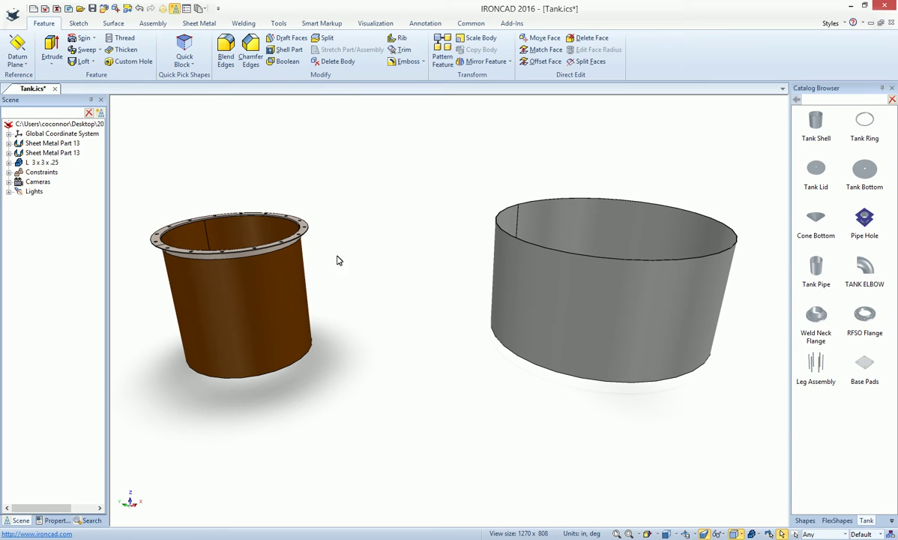
left_click_drag(855, 129, 683, 277)
left_click(594, 123)
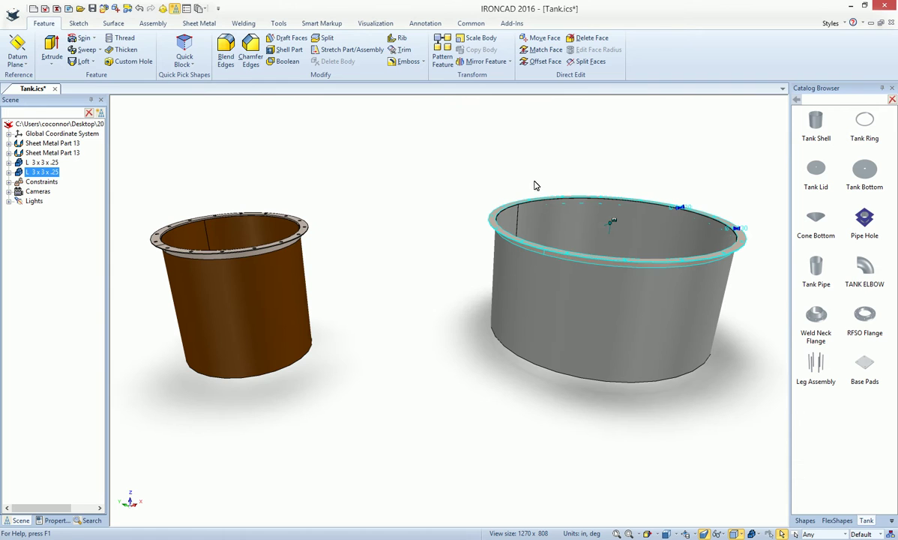
left_click(534, 180)
- Cover the rings of the grey and brown shells with a Tank Lid each, accepting the default Design_1 variation
middle_click_drag(455, 231, 442, 251)
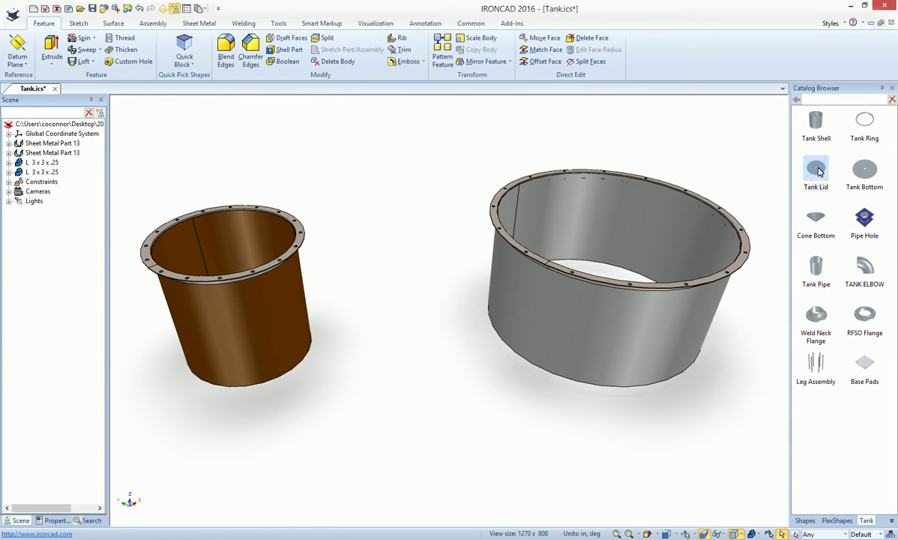
left_click_drag(818, 171, 753, 243)
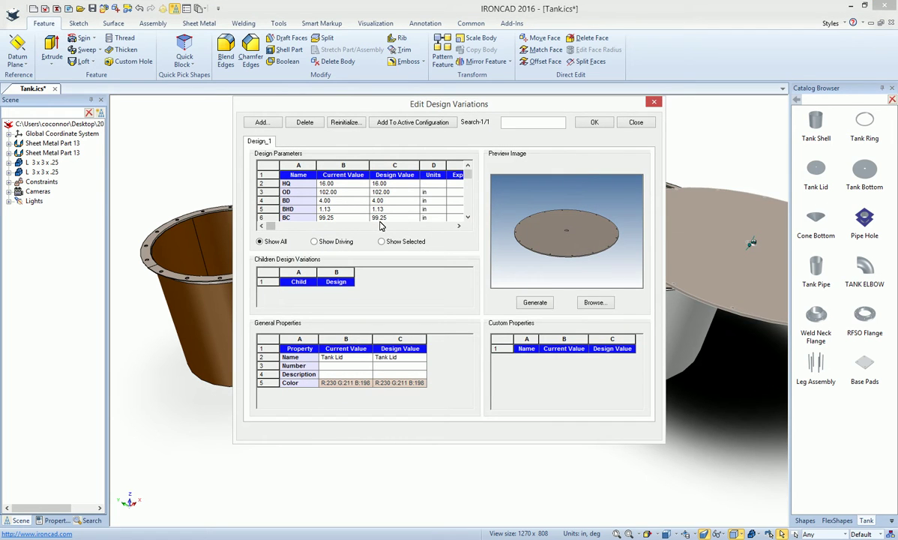
left_click(596, 123)
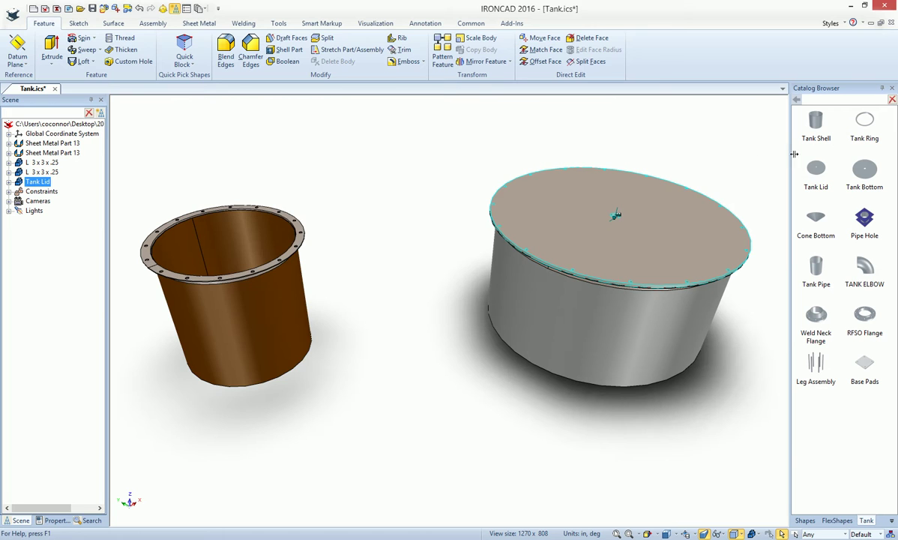
left_click_drag(776, 181, 309, 239)
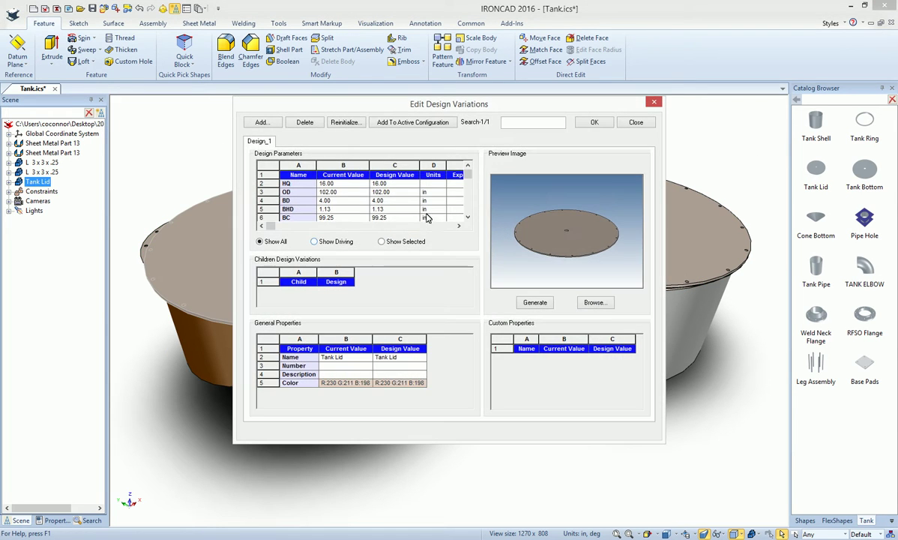
left_click(596, 123)
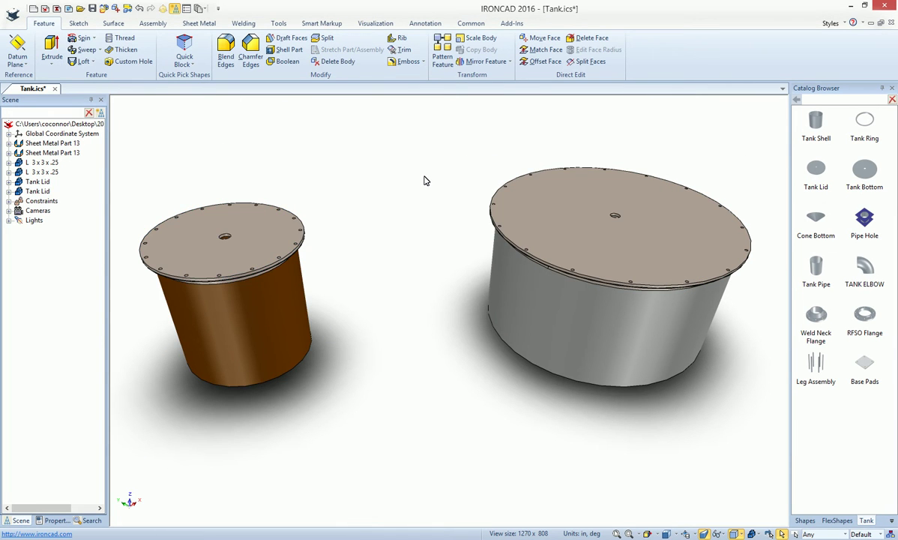
- Add a Tank Bottom to the brown shell and a Cone Bottom to the grey shell, accepting the default Design_1 variations
middle_click_drag(421, 185, 362, 336)
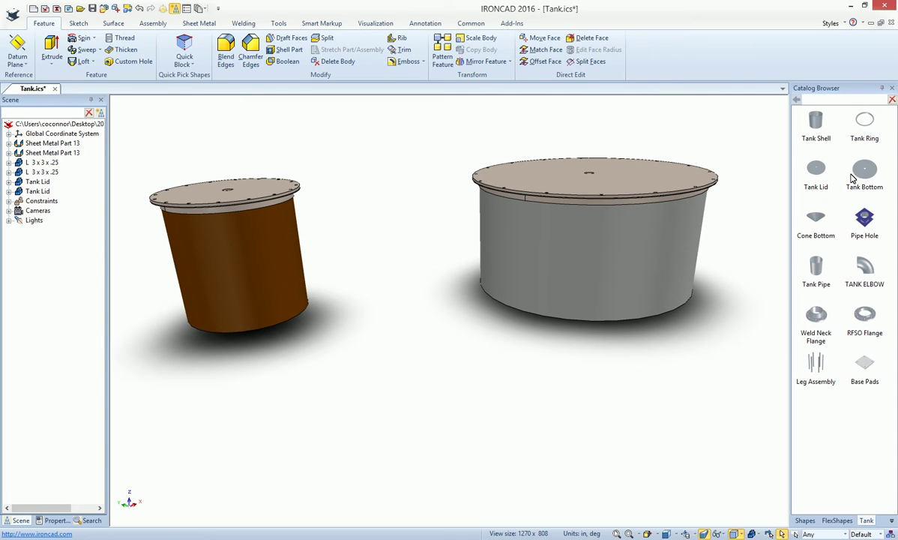
left_click_drag(866, 177, 262, 300)
left_click(594, 124)
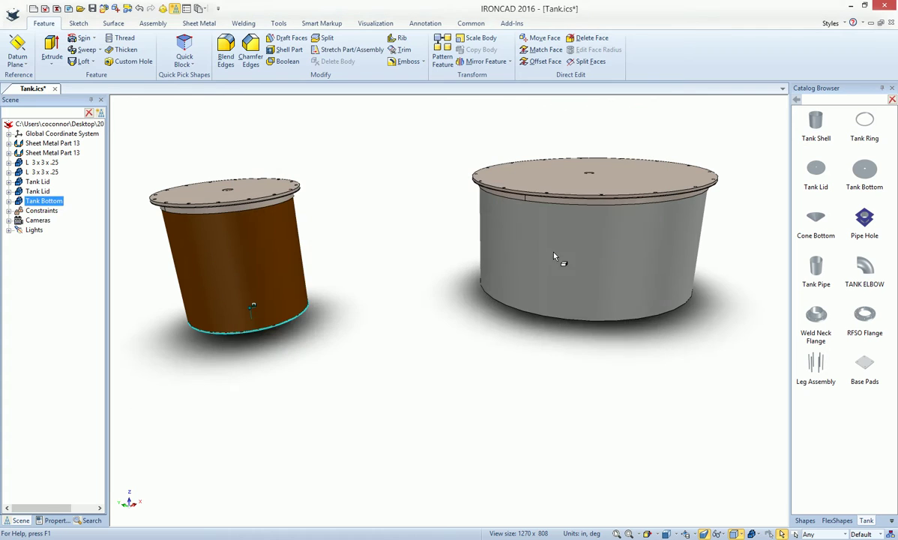
left_click_drag(819, 215, 632, 310)
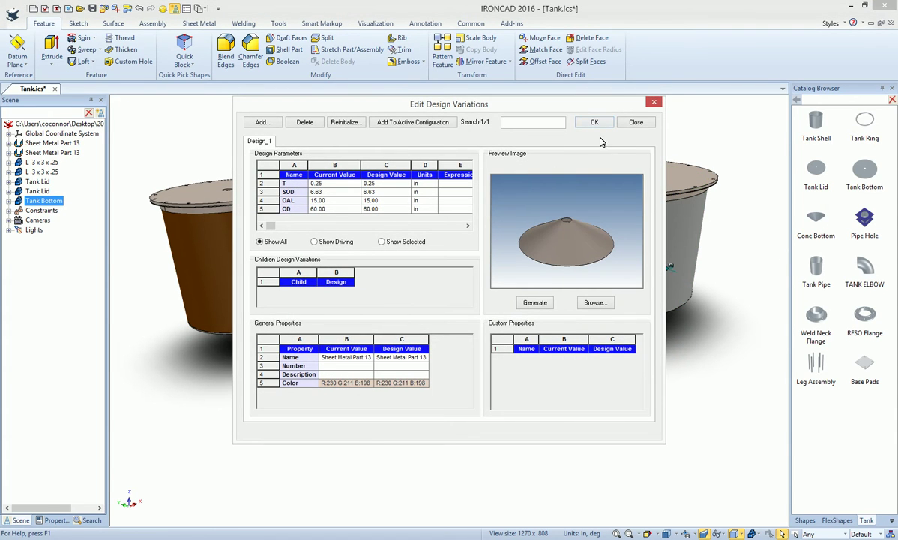
left_click(594, 122)
scroll(565, 342, "down", 3)
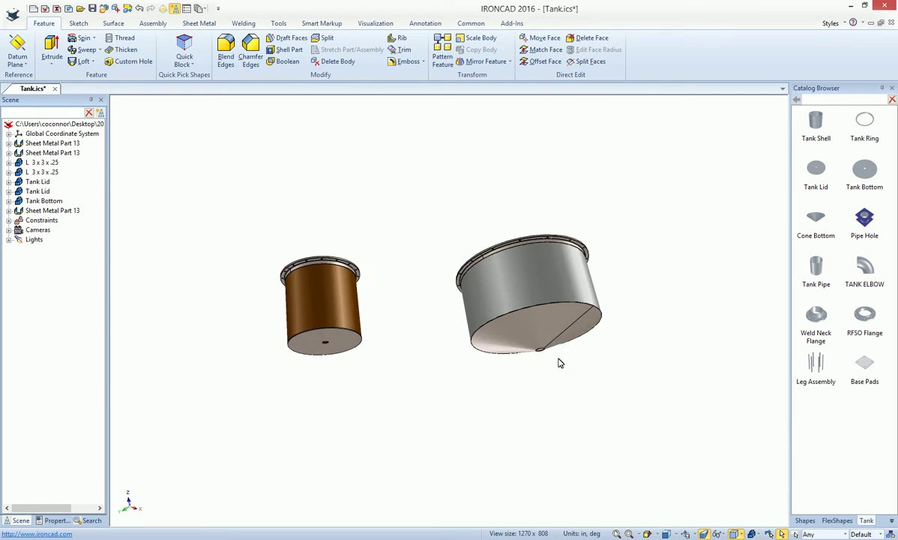
middle_click_drag(553, 364, 540, 359)
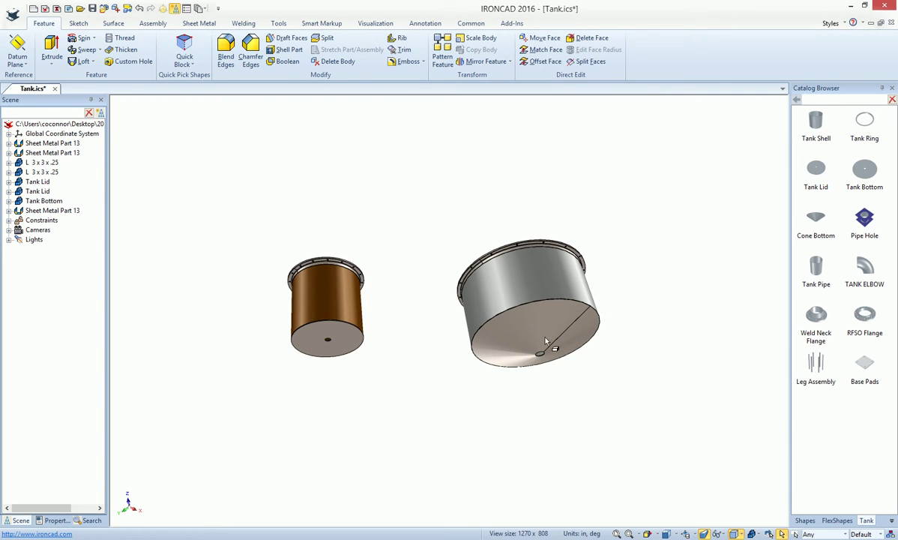
- Cut a Pipe Hole in each shell wall, with HOD 6.63 in on the grey shell and 4.00 in on the brown shell
scroll(431, 349, "up", 2)
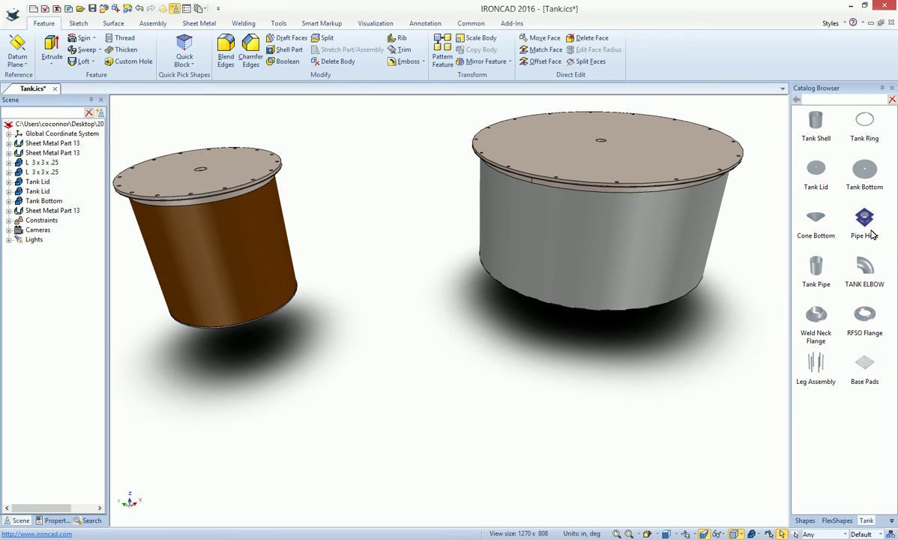
left_click_drag(869, 229, 621, 270)
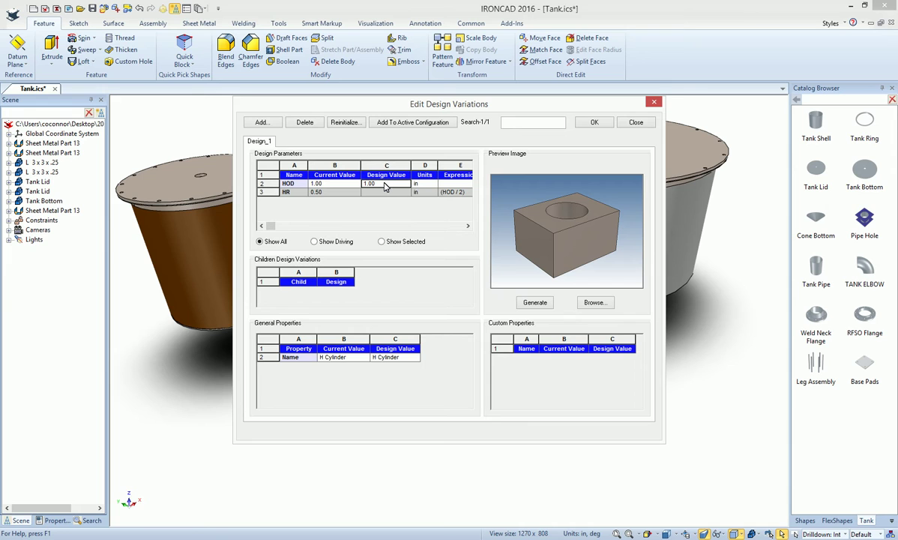
type("6.63")
left_click(593, 122)
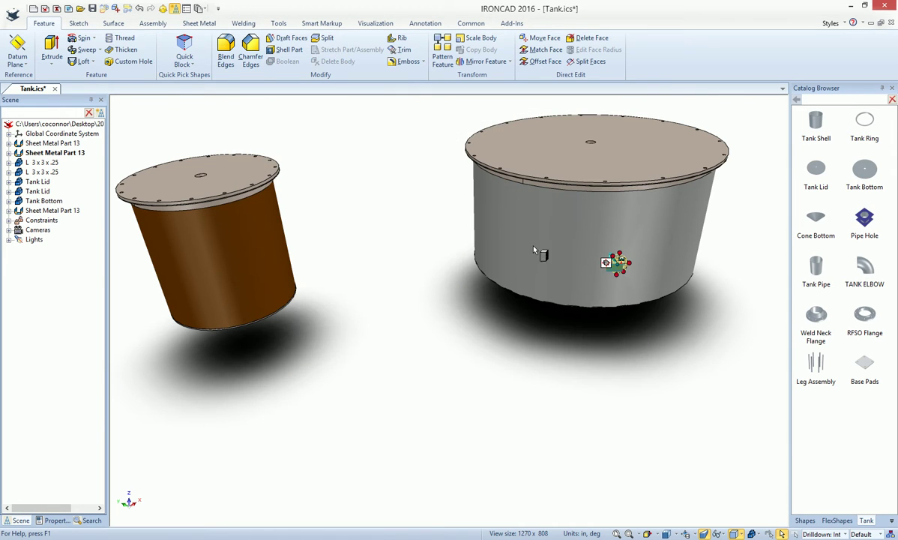
left_click_drag(412, 260, 228, 254)
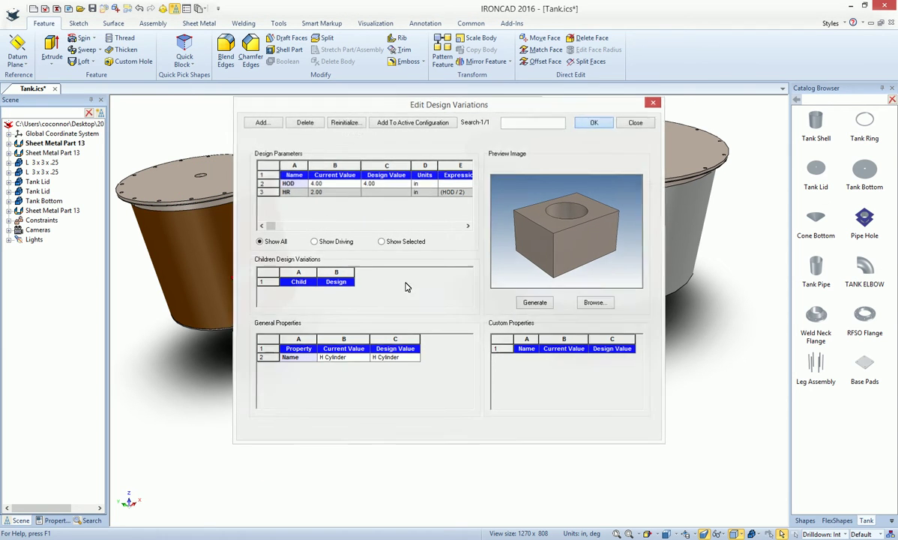
key("Return")
- Check the design variation options of the grey shell's pipe hole and of the shell itself, keeping variation 96 active
scroll(622, 323, "up", 4)
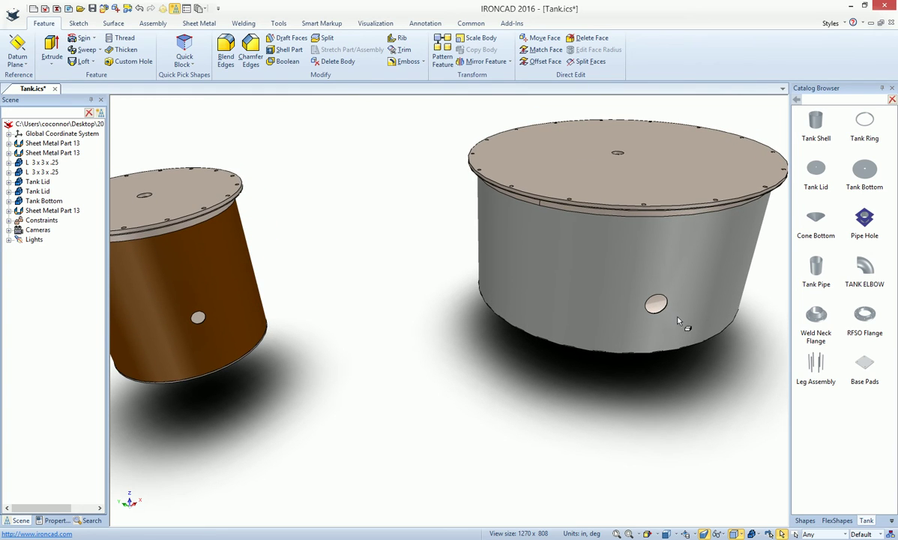
left_click(654, 305)
left_click(654, 304)
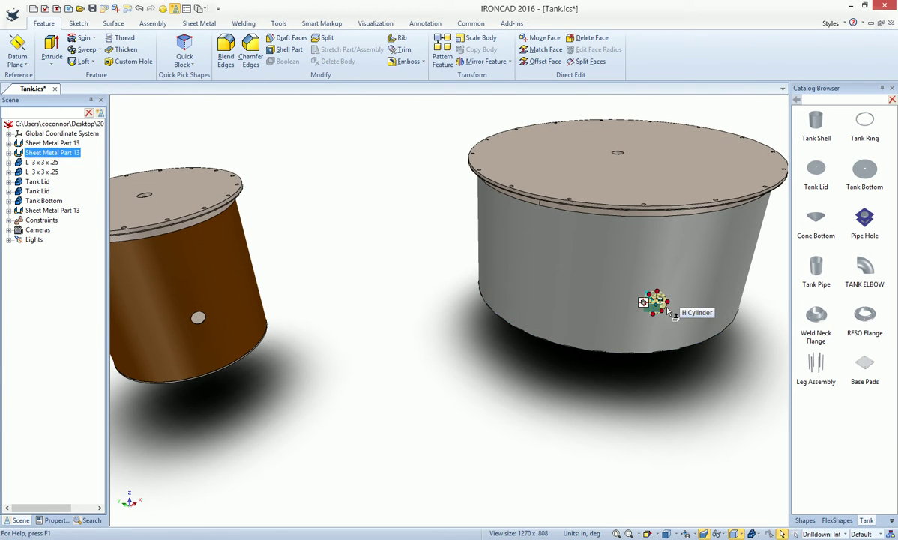
right_click(667, 308)
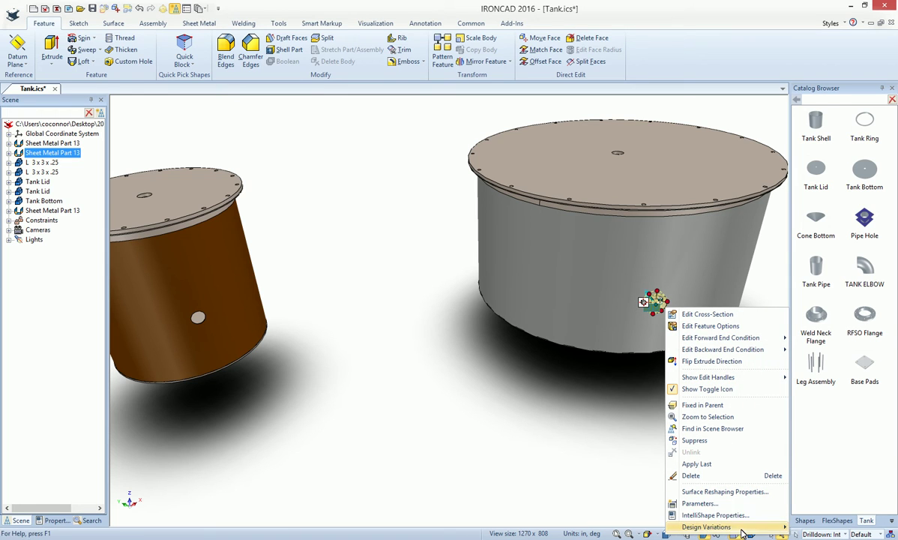
left_click(509, 375)
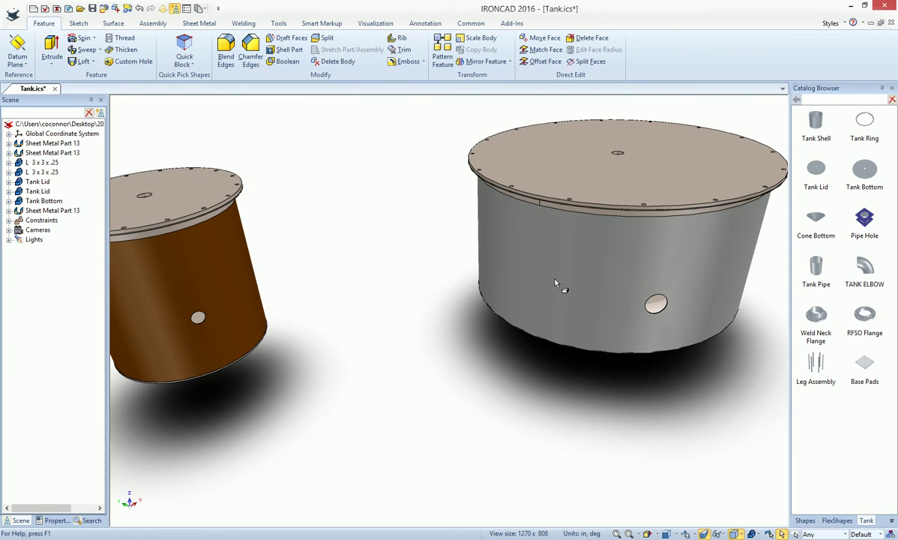
left_click(555, 280)
right_click(555, 280)
mouse_move(620, 328)
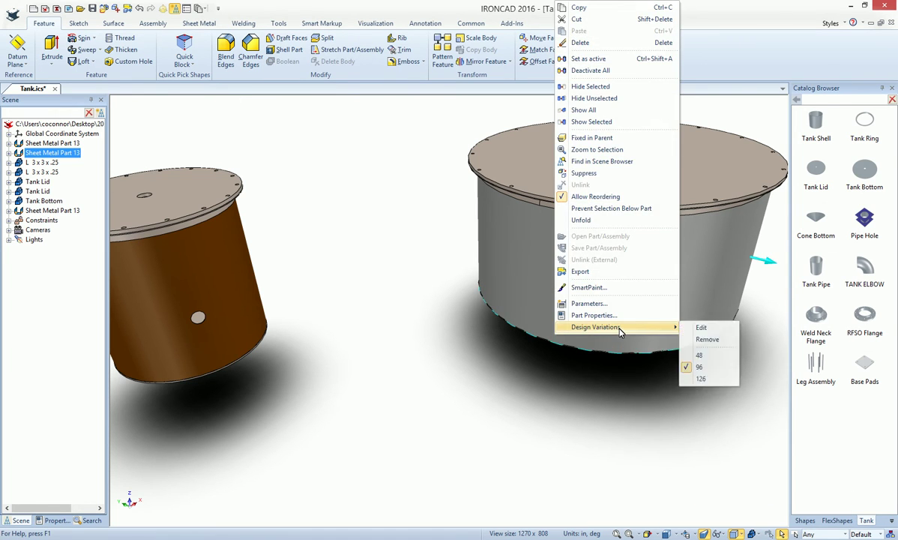
left_click(699, 367)
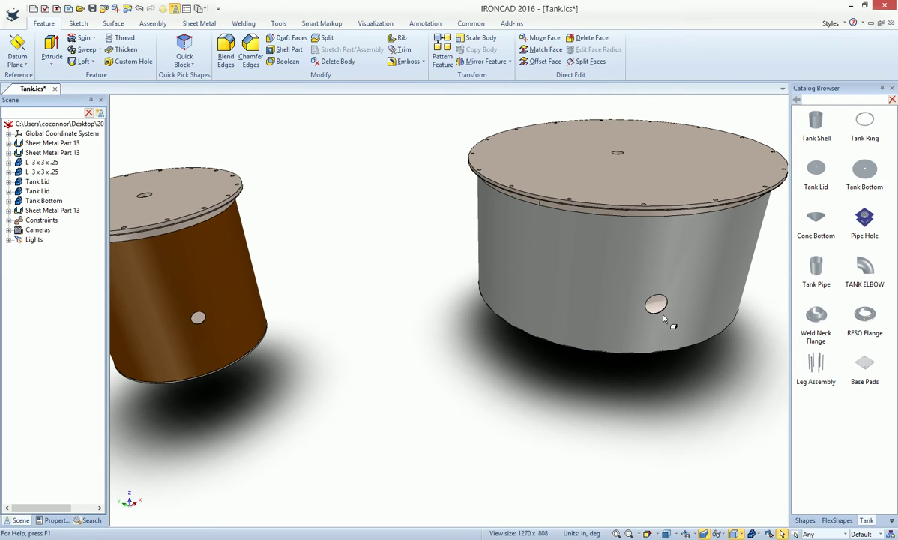
- Detach the TriBall of the grey shell's pipe hole, move it to the shell's center point and reattach it to the hole
left_click(665, 312)
left_click(665, 312)
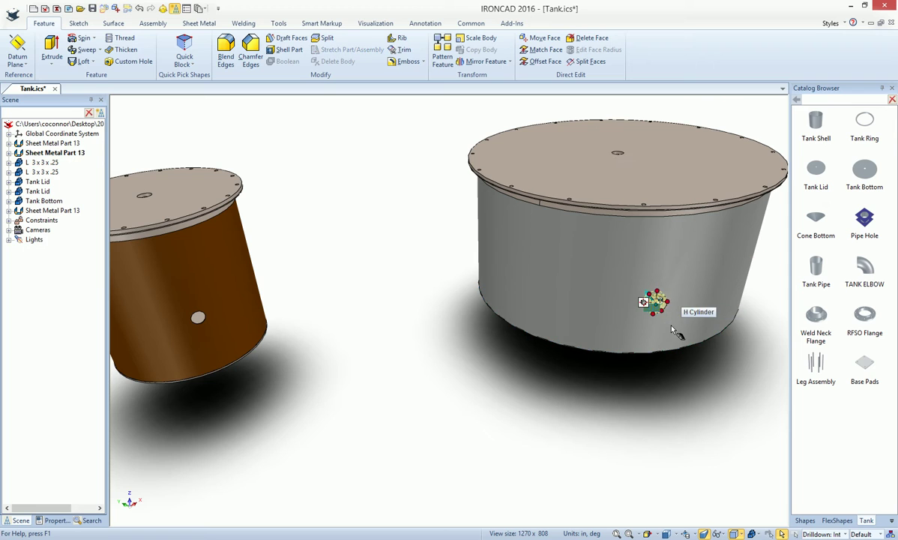
key("F10")
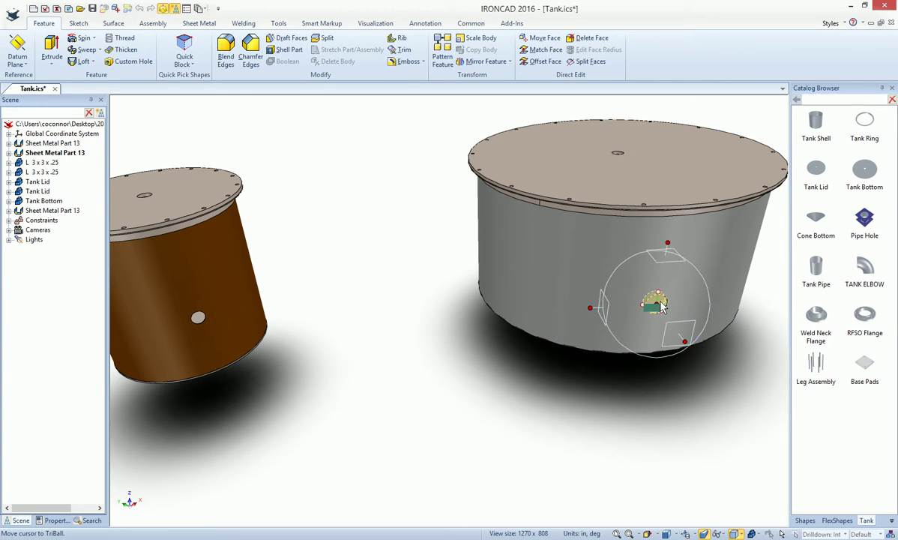
right_click(663, 307)
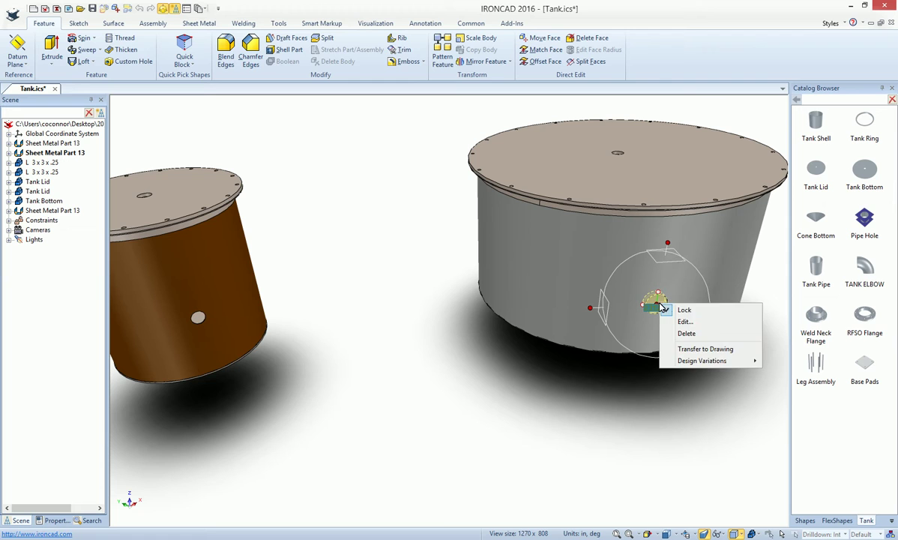
left_click(737, 401)
middle_click_drag(712, 376, 692, 374)
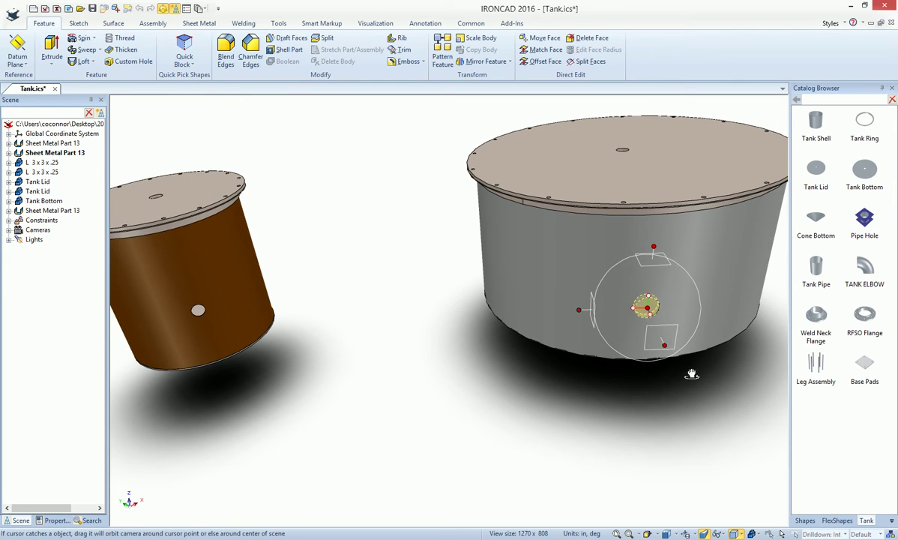
right_click(648, 305)
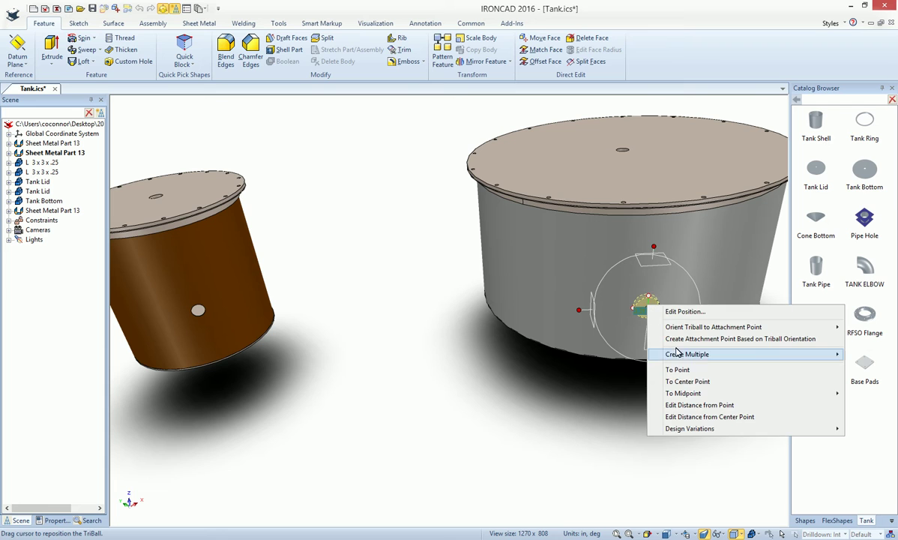
left_click(696, 384)
left_click(706, 300)
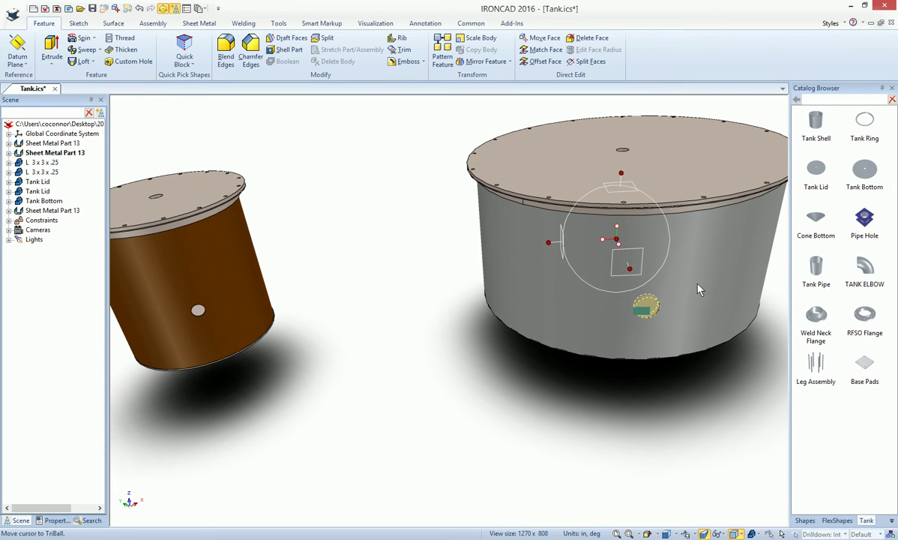
key("space")
- Move the grey shell's pipe hole down about 7.5 in along the shell's vertical axis and close the TriBall
middle_click_drag(692, 367, 635, 237)
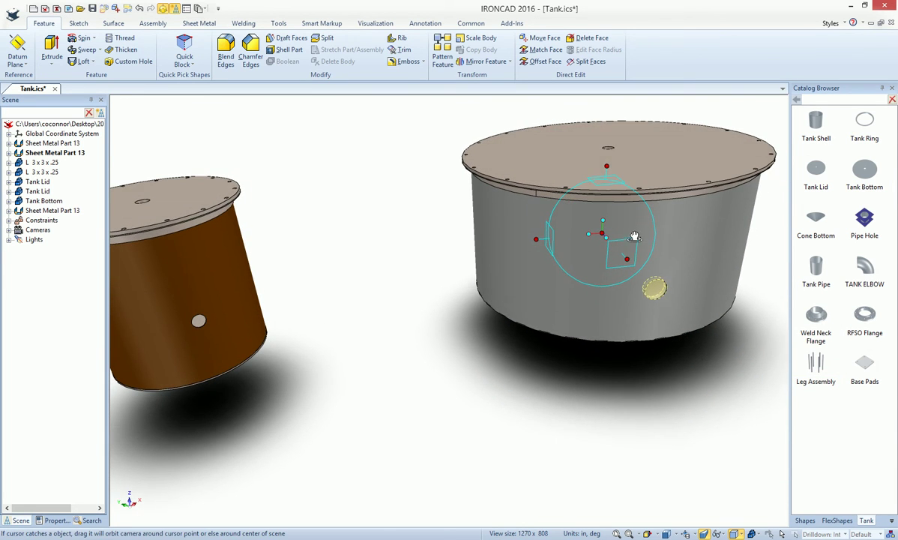
left_click(607, 167)
left_click_drag(621, 227, 605, 233)
left_click_drag(607, 167, 606, 186)
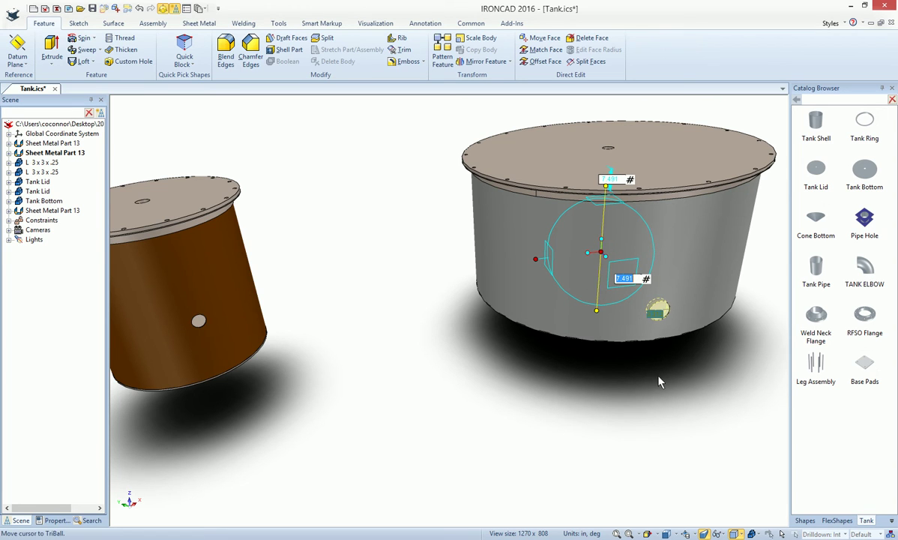
key("F10")
left_click(622, 374)
middle_click_drag(531, 379, 536, 333)
left_click_drag(536, 333, 499, 366)
key("Escape")
middle_click_drag(666, 357, 664, 366)
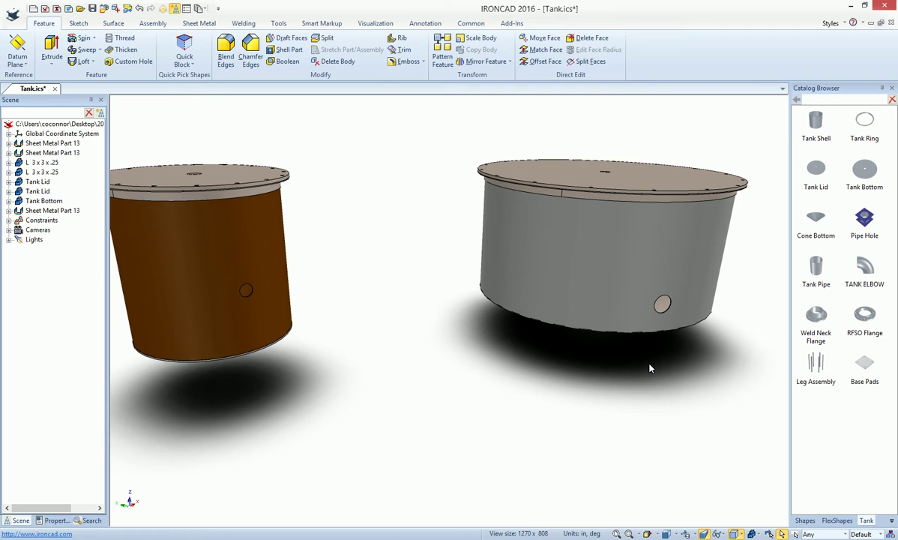
- Cut a second Pipe Hole high in the brown shell's wall, setting its HOD design value
left_click_drag(861, 219, 150, 254)
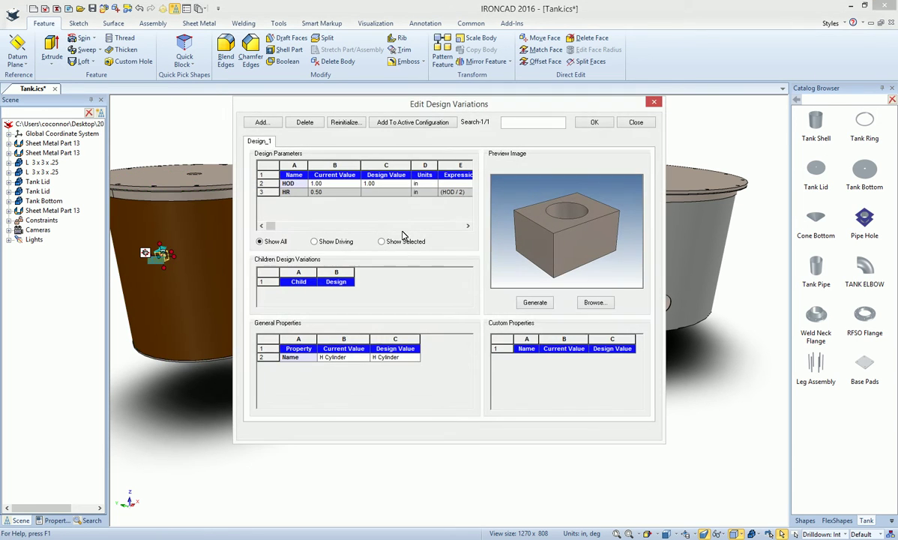
left_click(395, 185)
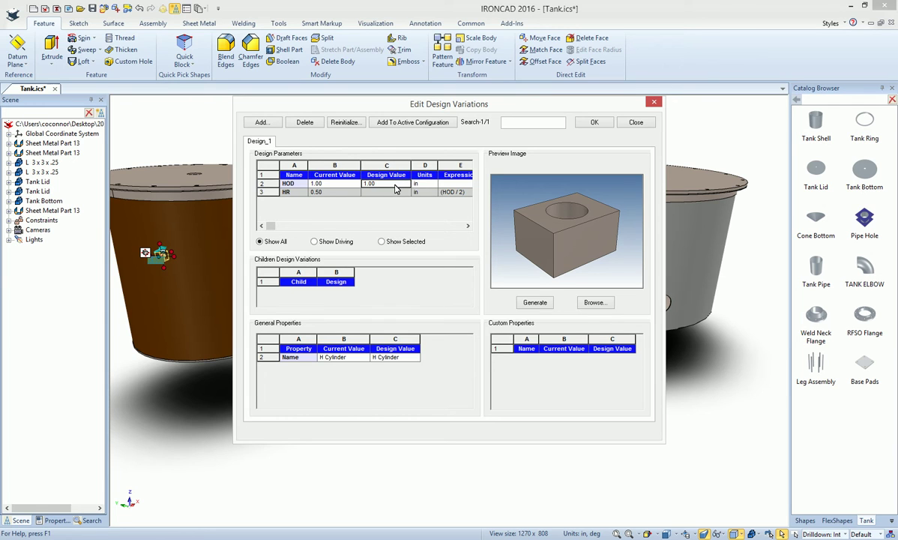
left_click(595, 122)
left_click(409, 277)
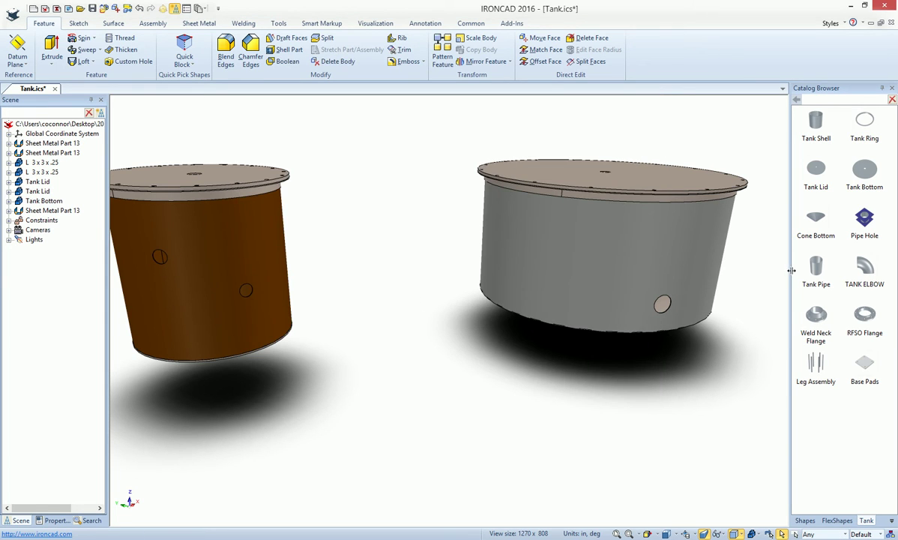
- Insert a Tank Pipe into the grey shell's hole and into both brown shell holes, setting their design values
left_click_drag(818, 270, 676, 293)
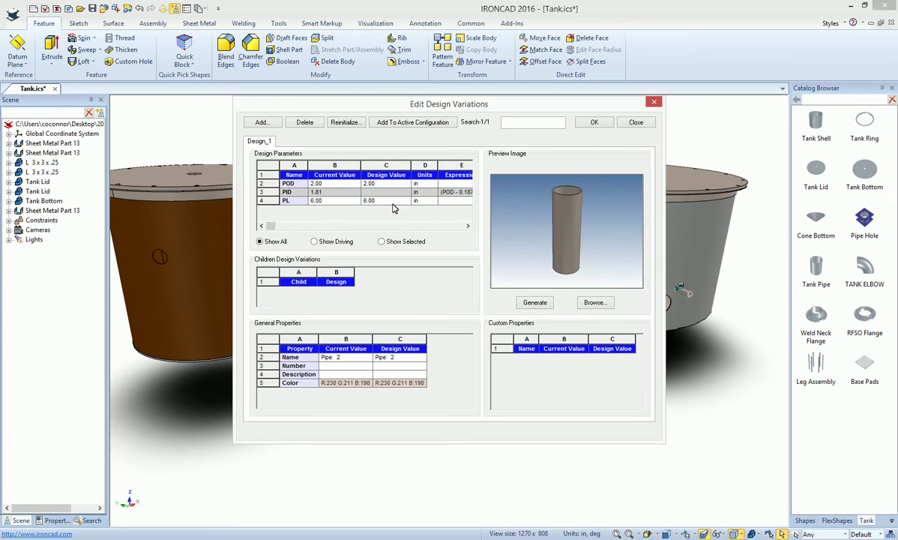
left_click(381, 205)
left_click(594, 122)
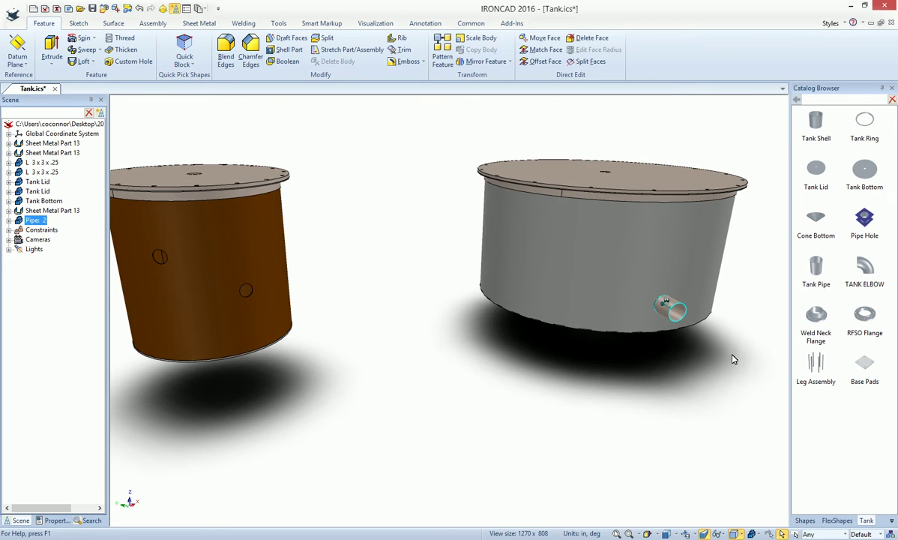
left_click_drag(816, 269, 264, 292)
left_click(594, 122)
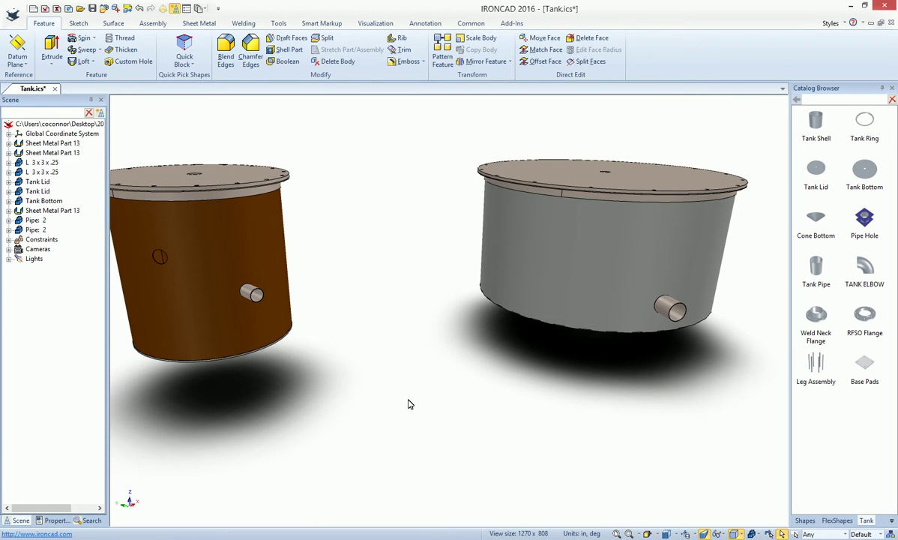
left_click_drag(681, 314, 180, 256)
left_click(594, 122)
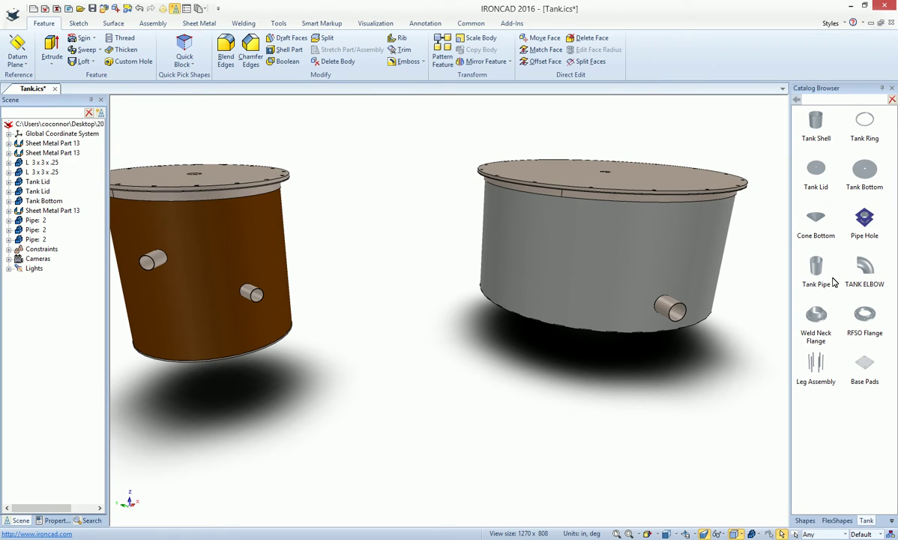
- Attach a TANK ELBOW to the grey tank's pipe and the brown tank's lower pipe, rotating the brown tank's elbow 180 degrees
left_click_drag(866, 272, 681, 309)
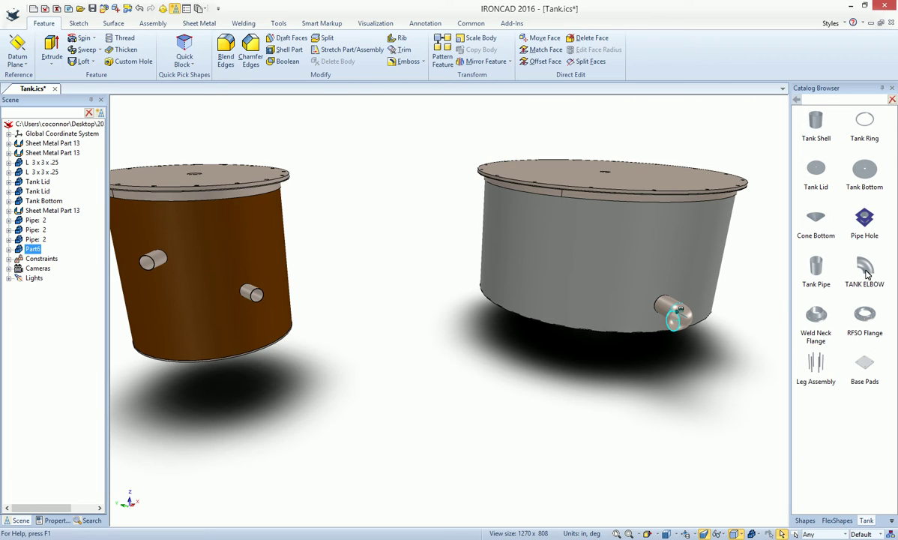
left_click_drag(866, 272, 254, 293)
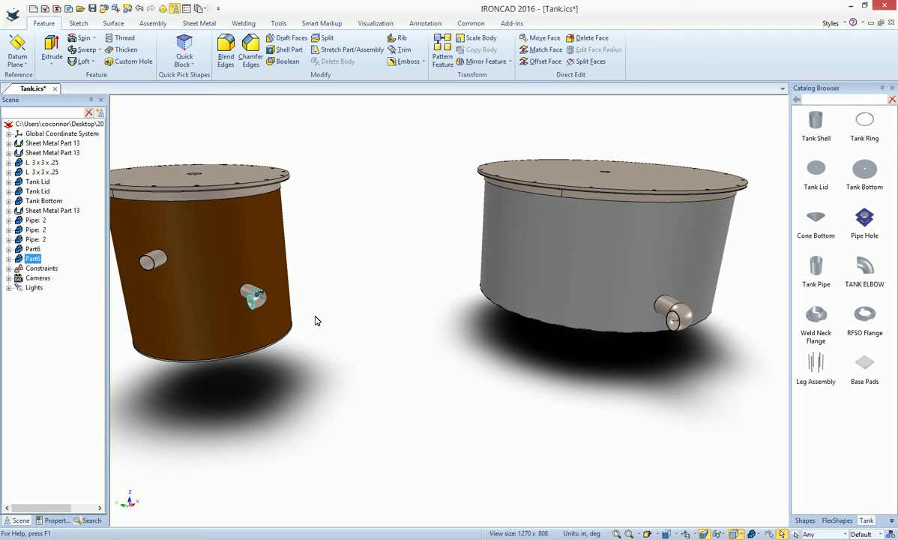
key("F10")
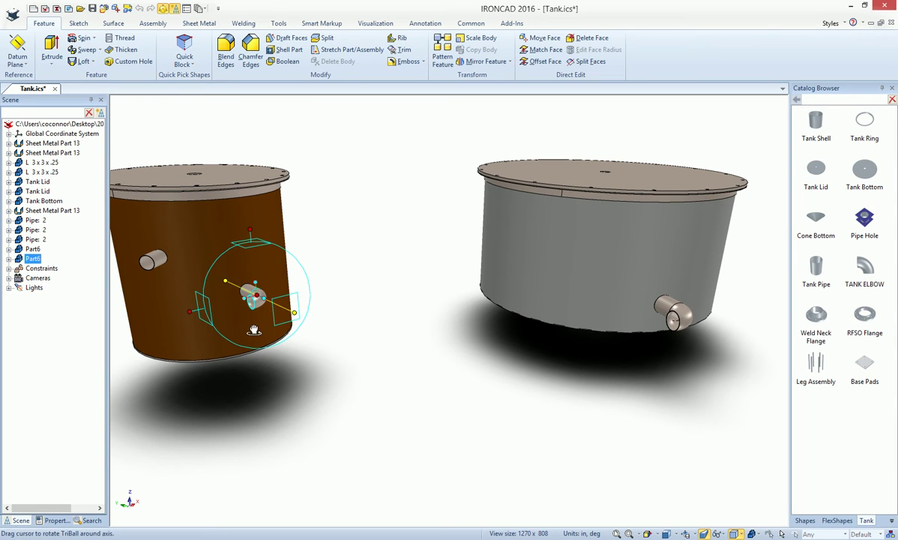
left_click_drag(250, 317, 257, 309)
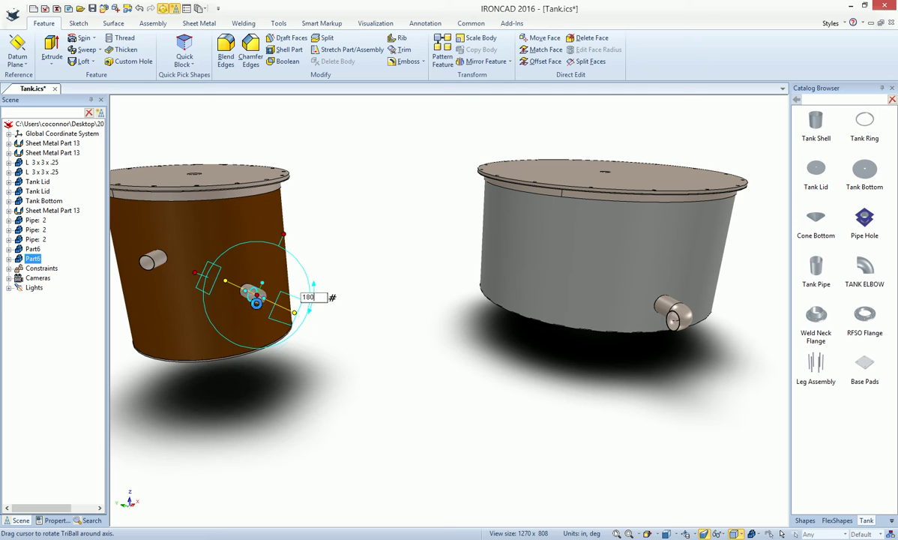
left_click(356, 379)
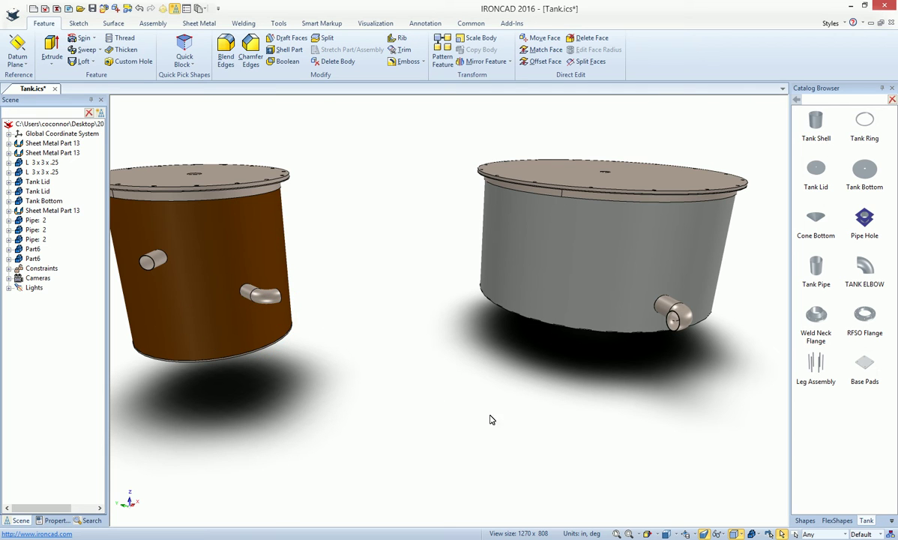
- Extend the elbow on each tank with another Tank Pipe using the Design_1 variation
left_click_drag(814, 273, 680, 321)
left_click(594, 121)
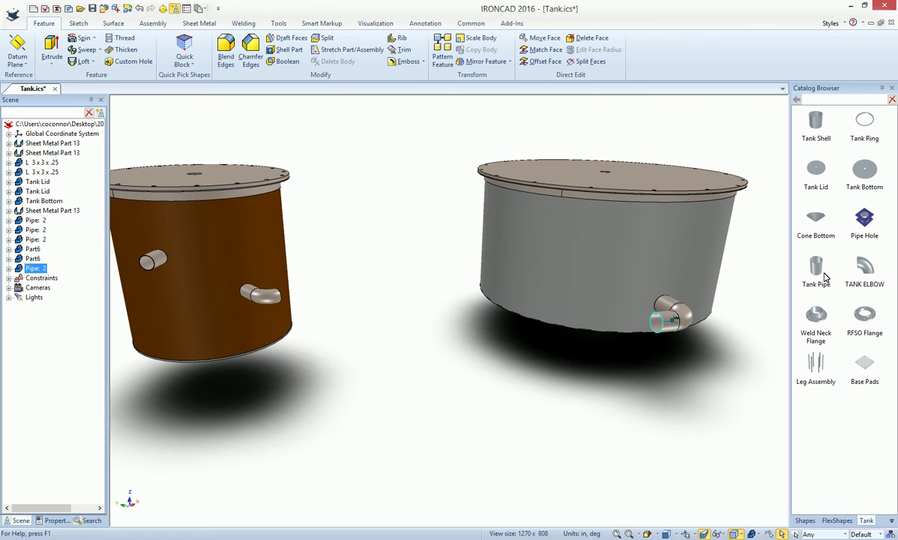
left_click_drag(282, 297, 282, 298)
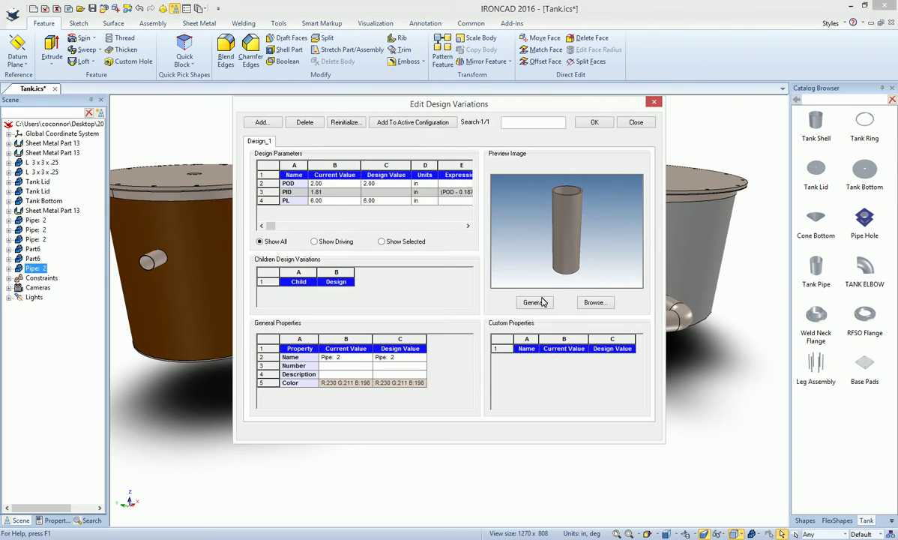
left_click(594, 122)
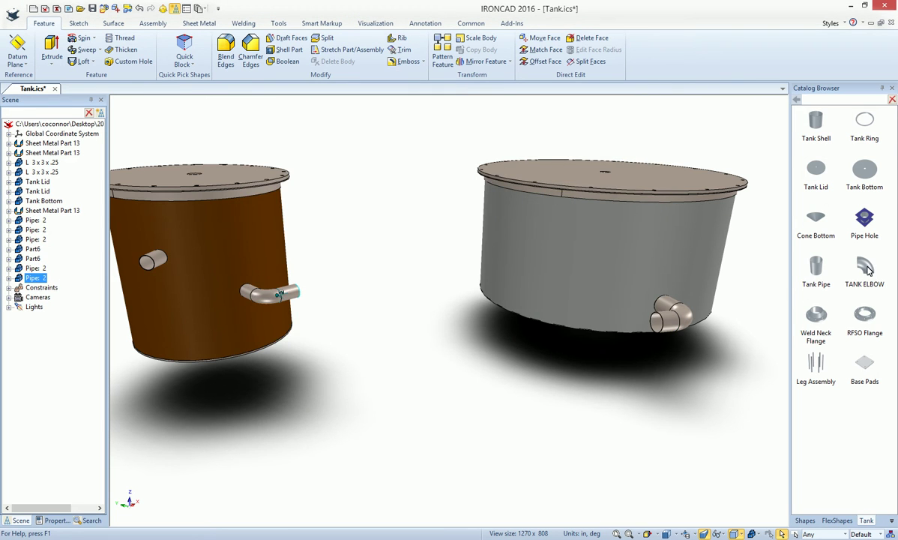
- Attach a second TANK ELBOW to the end of the grey tank's pipe run and rotate it 180 degrees
left_click_drag(868, 272, 661, 321)
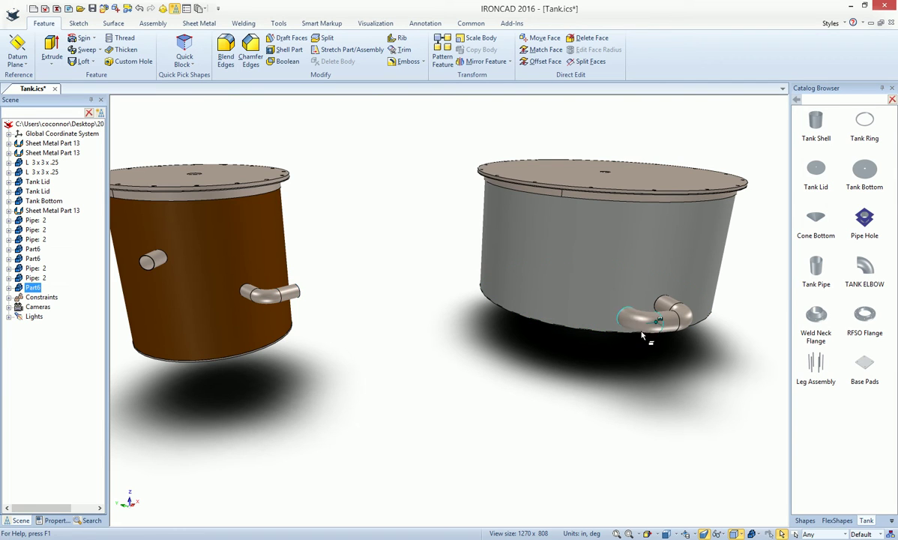
key("F10")
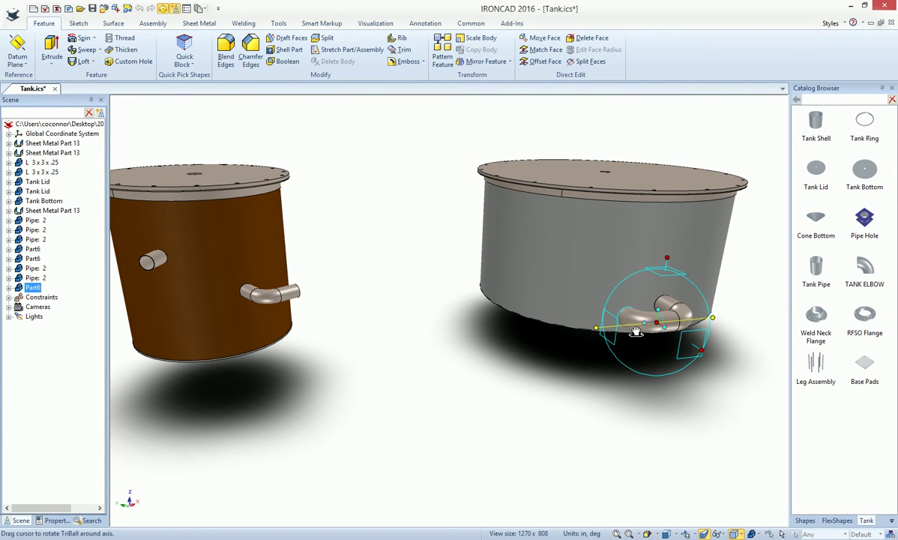
left_click_drag(637, 336, 634, 354)
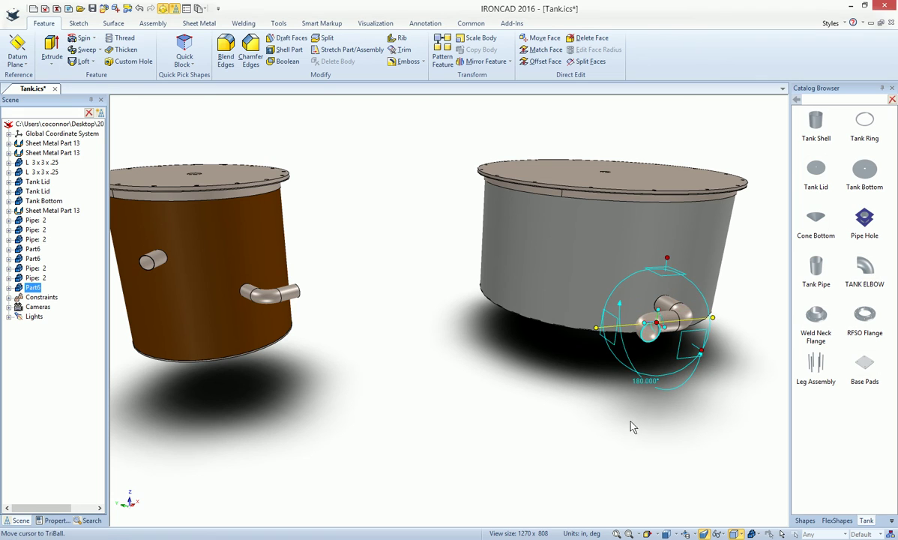
key("F10")
- Attach a second TANK ELBOW to the end of the brown tank's pipe run and rotate it 90 degrees
left_click_drag(864, 274, 299, 287)
key("F10")
left_click_drag(283, 316, 265, 296)
type("90")
key("Return")
left_click(375, 366)
key("F10")
- Add a Tank Pipe to the second elbow of both the grey and the brown tank's pipe run
left_click_drag(817, 270, 644, 323)
left_click(593, 120)
left_click_drag(816, 266, 306, 288)
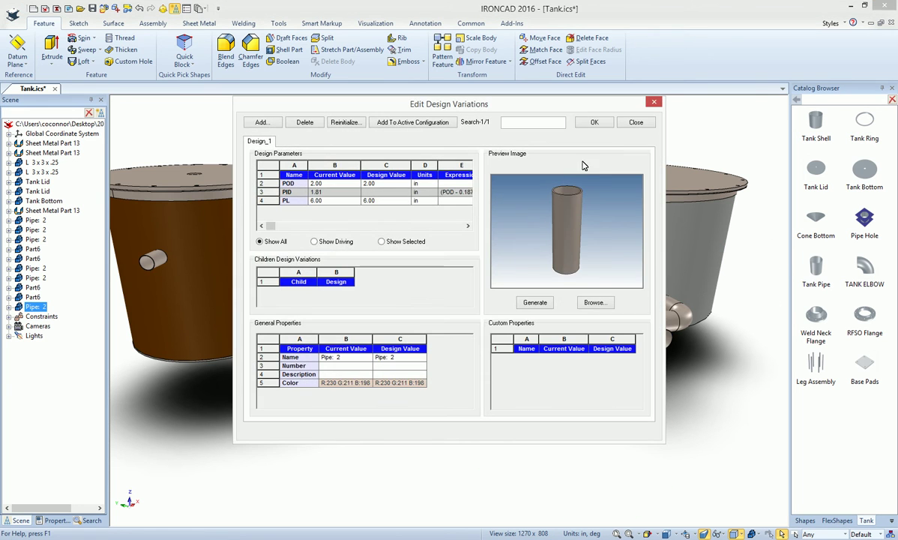
left_click(593, 121)
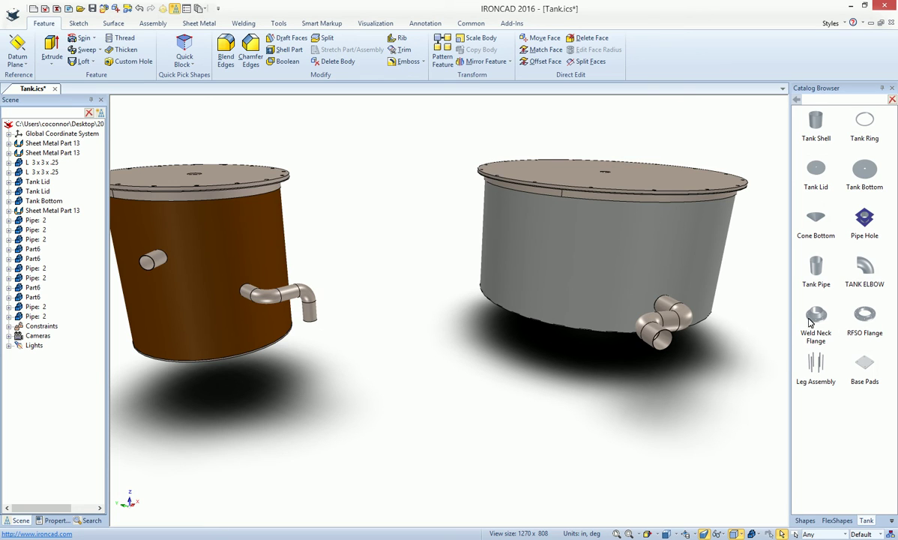
- Cap the grey tank's pipe run with a Weld Neck Flange and the brown tank's with an RFSO Flange
left_click_drag(818, 320, 664, 341)
left_click_drag(866, 316, 309, 317)
left_click(368, 343)
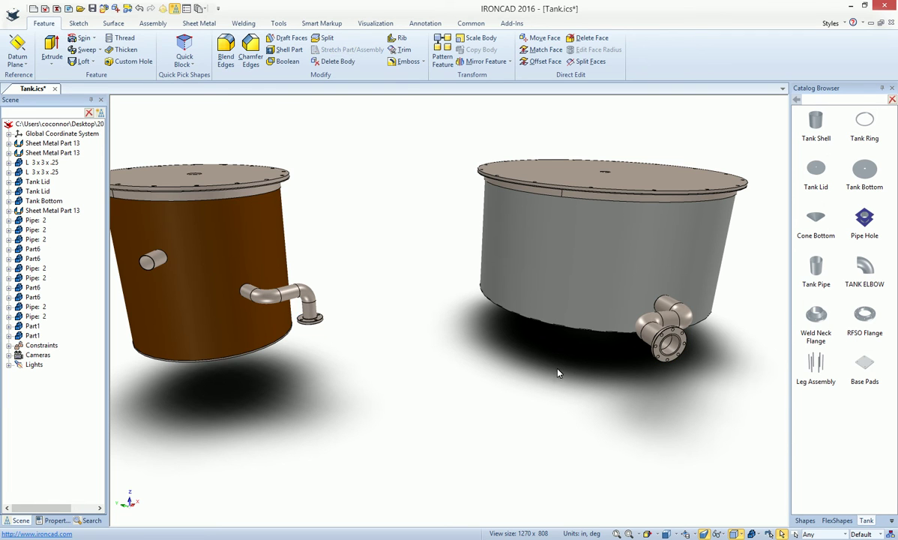
- Add a Leg Assembly to the underside of the grey tank with LEGQTY set to 6
middle_click_drag(707, 383, 364, 408)
middle_click_drag(355, 285, 354, 324)
key("F8")
middle_click_drag(491, 389, 746, 344)
left_click_drag(798, 362, 618, 268)
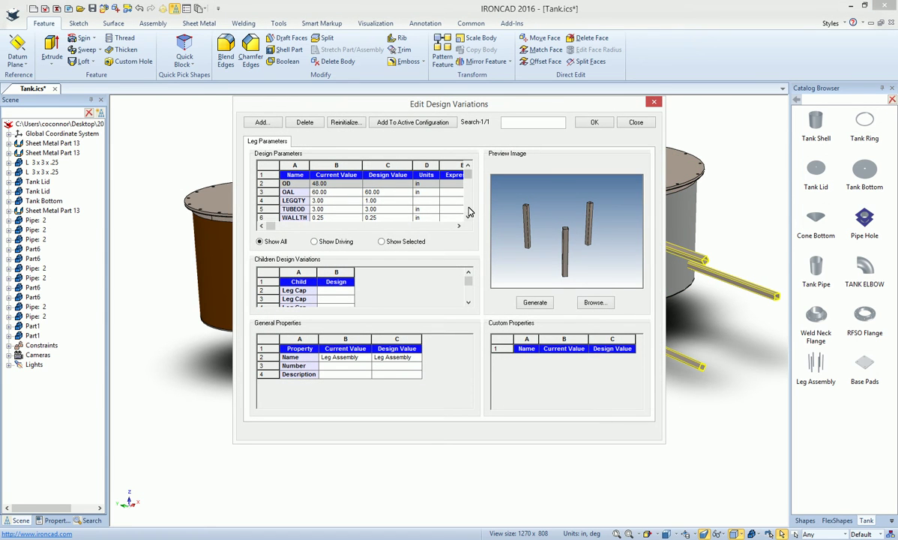
left_click(395, 201)
type("6")
left_click(594, 122)
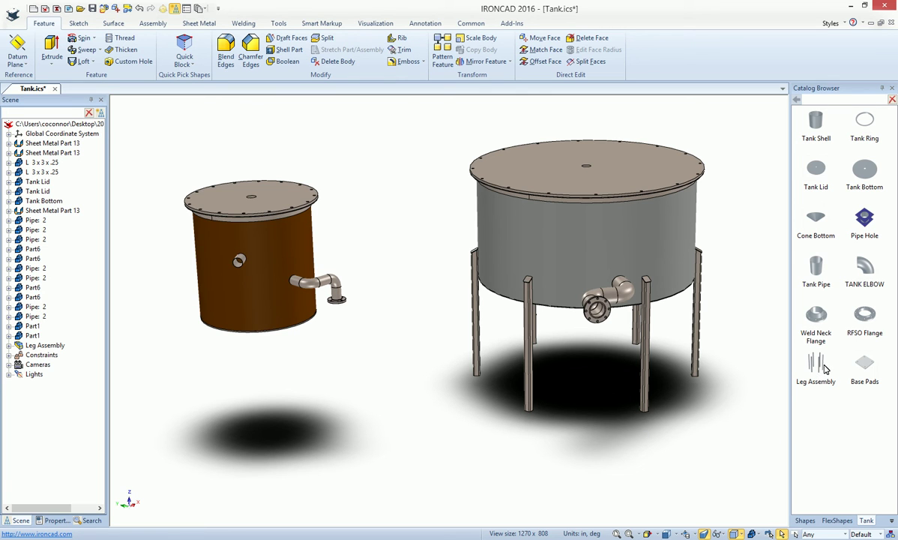
- Add a Leg Assembly with three legs to the underside of the brown tank
left_click_drag(822, 369, 235, 272)
left_click(381, 201)
left_click(594, 122)
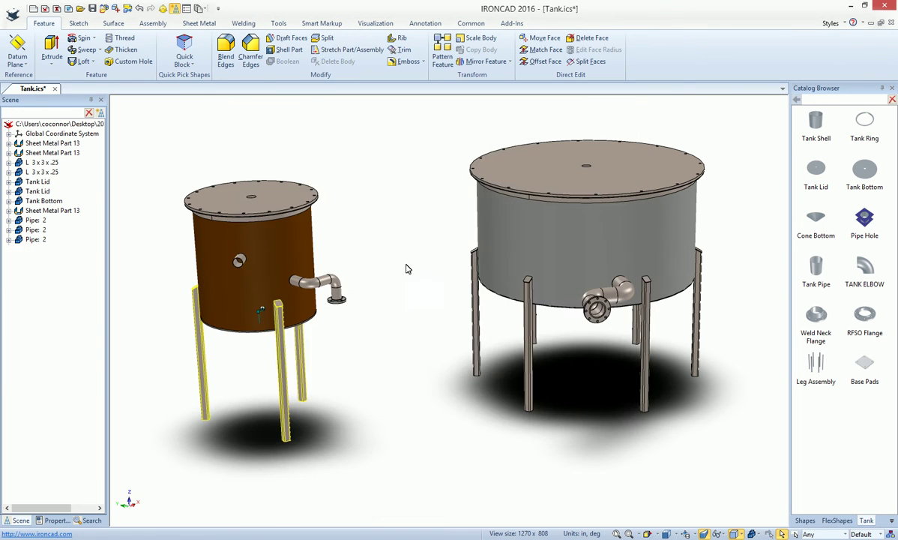
- Set the TUBEOD design value of the grey tank's Leg Assembly to 6 in
left_click(529, 330)
right_click(528, 331)
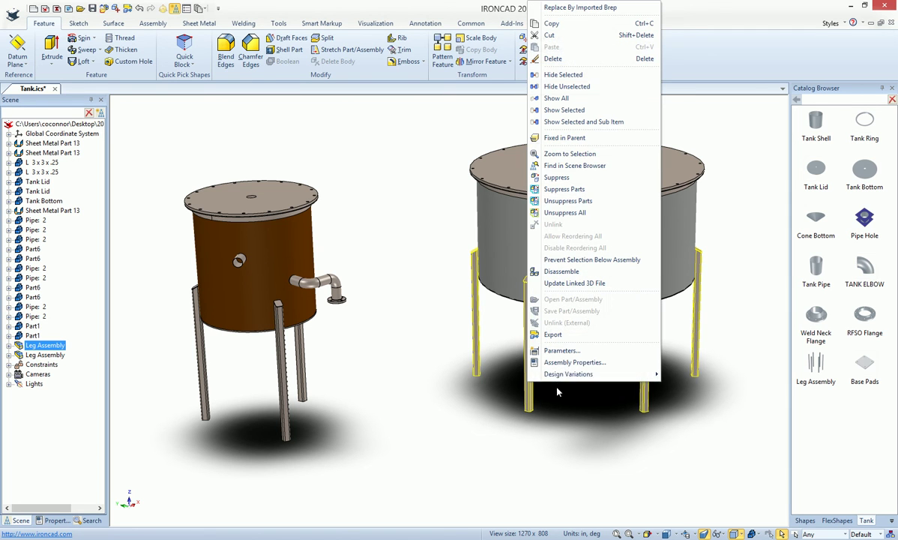
mouse_move(569, 375)
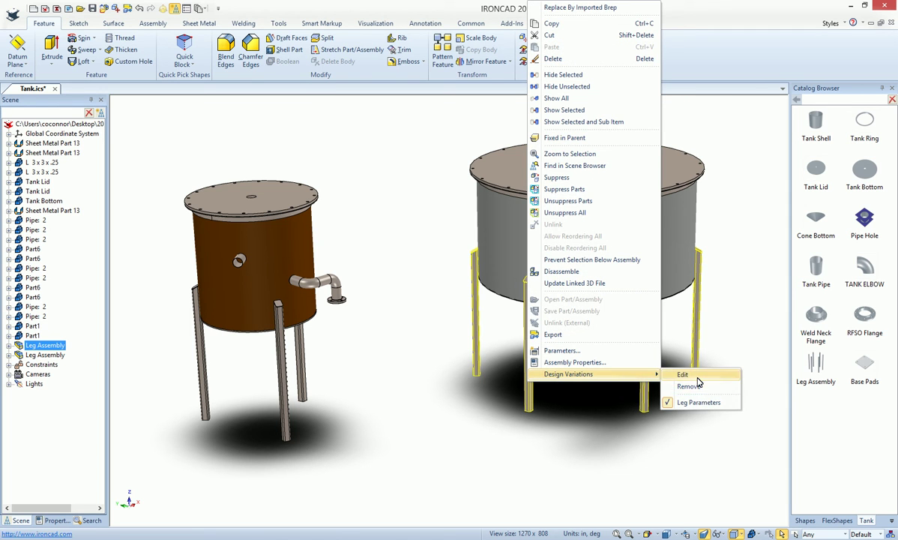
left_click(683, 373)
left_click(383, 210)
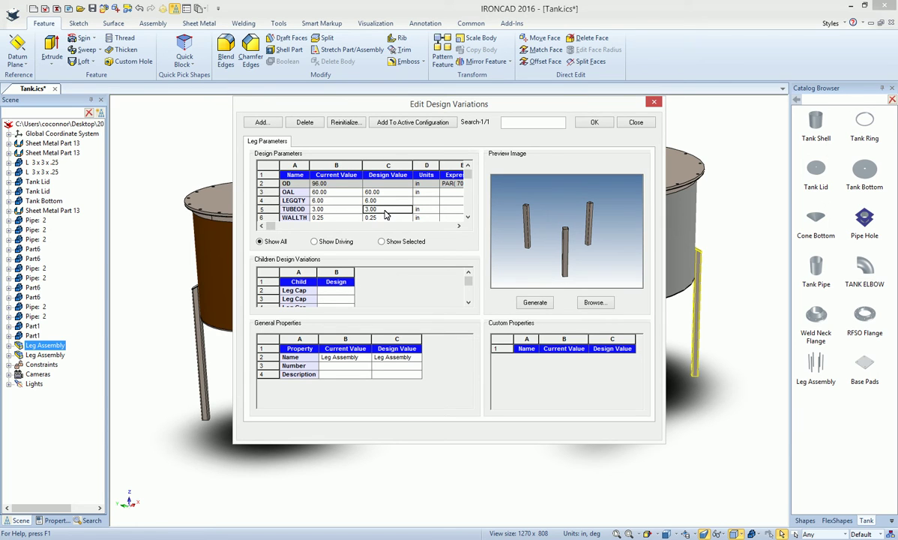
type("6")
left_click(594, 123)
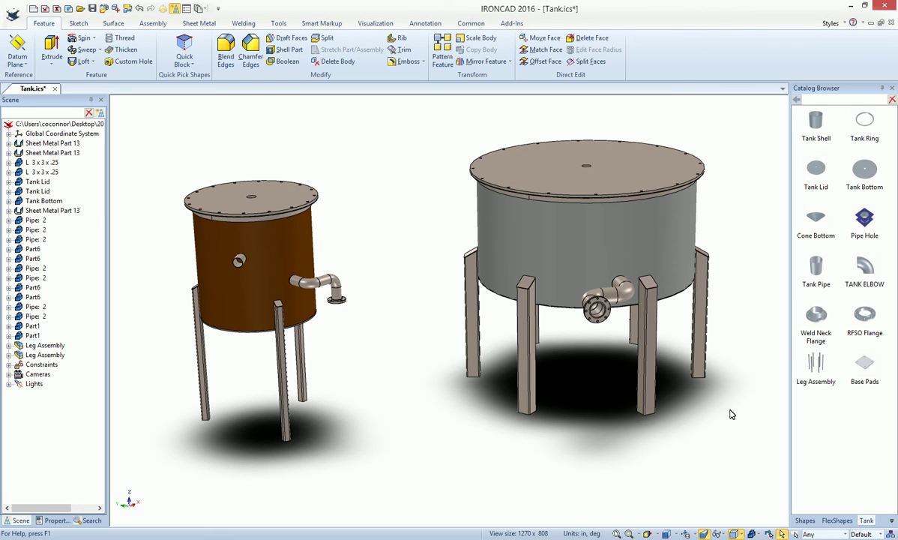
- Increase the EndCapT angle in the design variation of the grey tank's Leg Assembly to steepen the leg tops
scroll(686, 358, "up", 2)
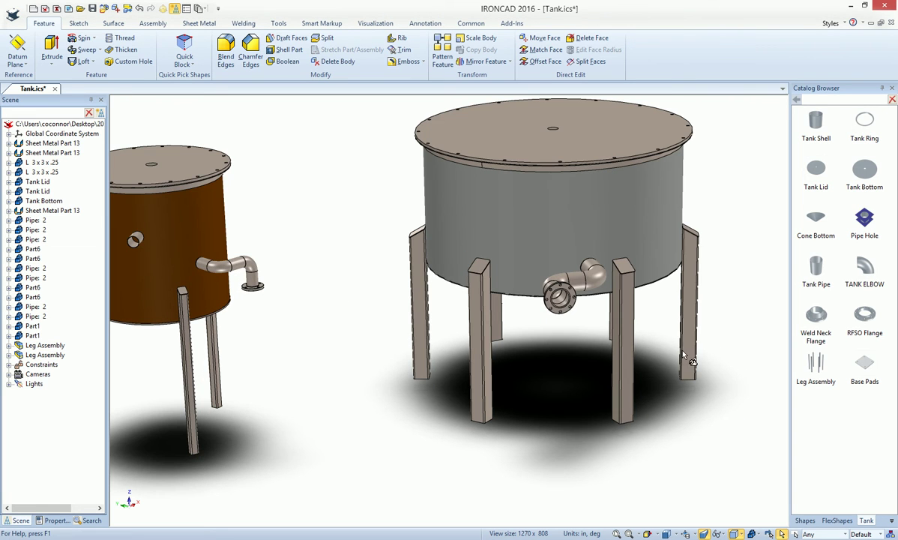
left_click(693, 284)
right_click(692, 279)
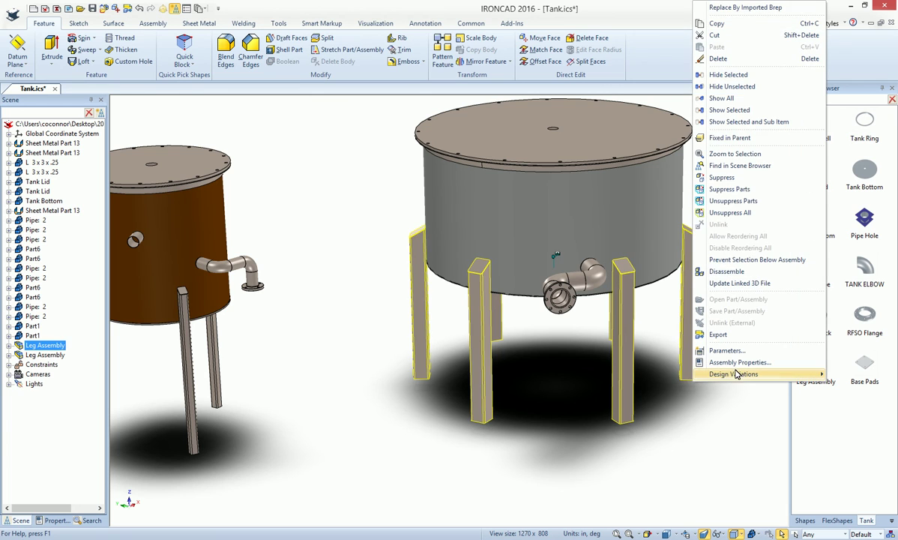
mouse_move(697, 374)
left_click(664, 376)
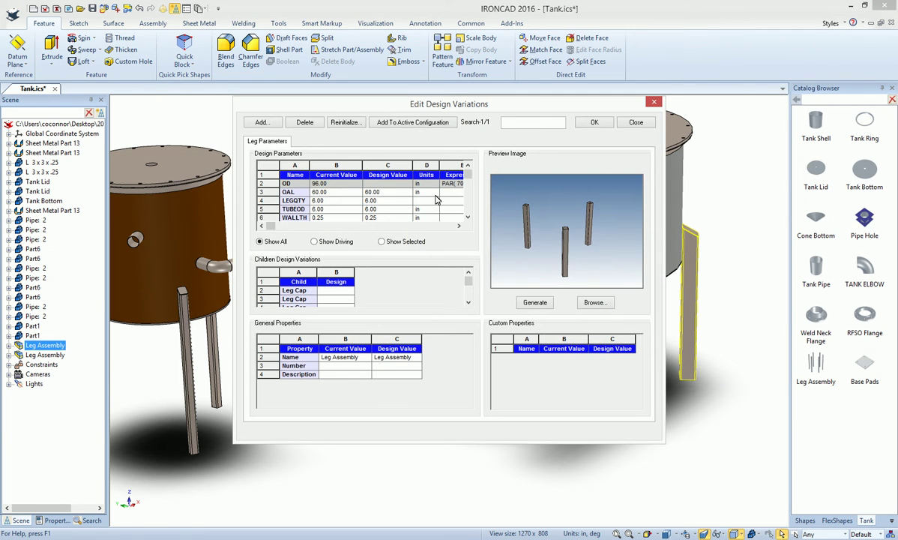
left_click(468, 217)
left_click(467, 217)
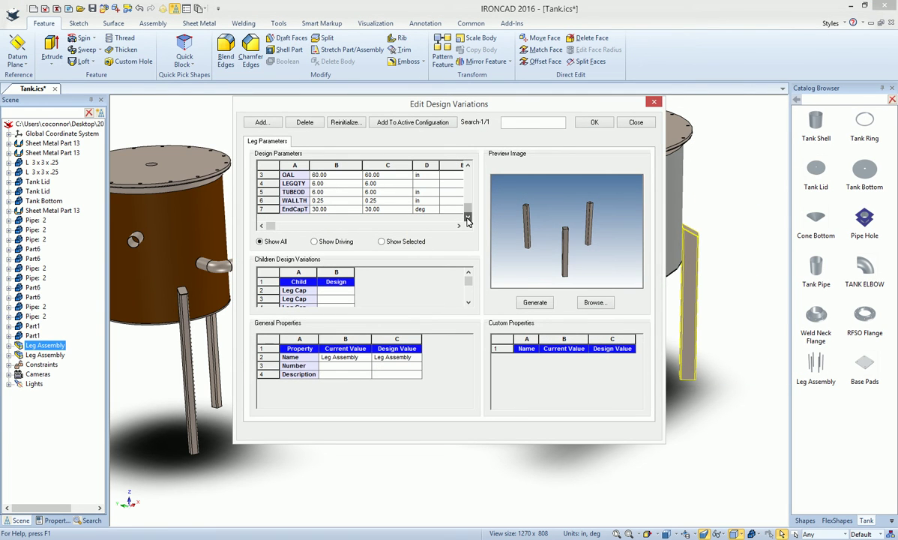
left_click(391, 211)
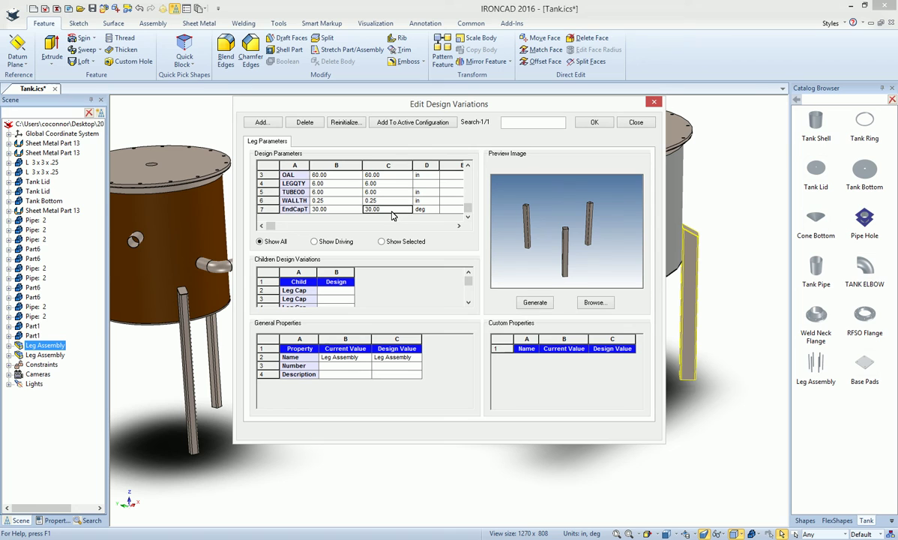
left_click(594, 121)
left_click(722, 227)
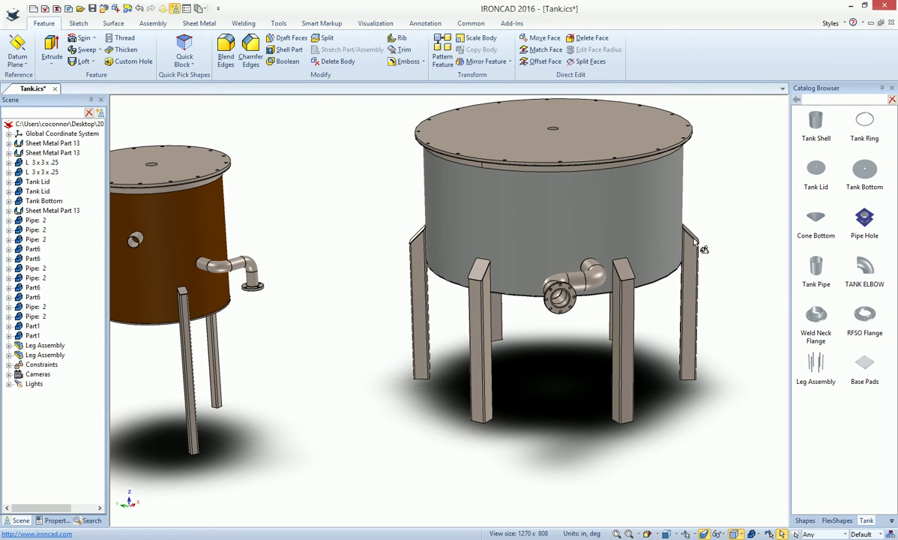
- Add Base Pads under the grey tank's legs with PLATELENGTH and PLATEWIDTH set to 10 in, without duplicating the pattern
middle_click_drag(327, 340, 366, 332, "shift")
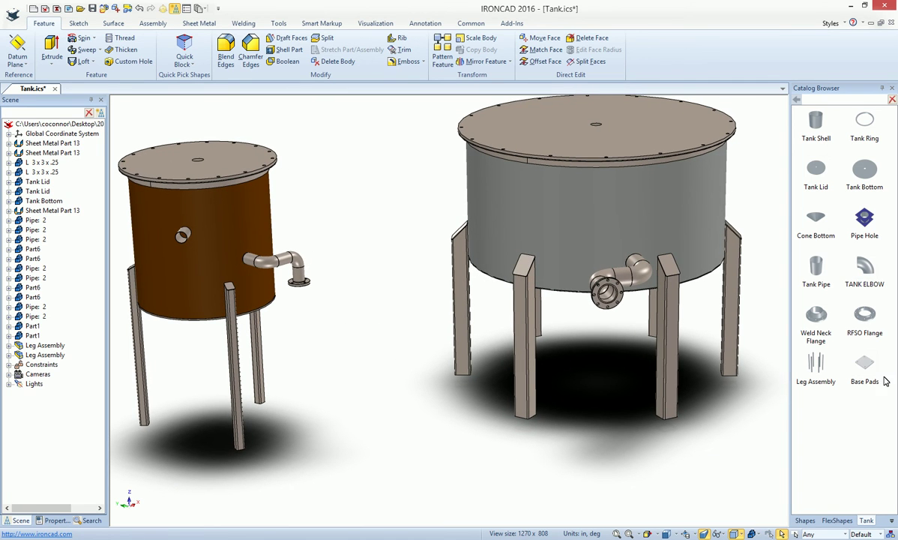
left_click_drag(866, 365, 679, 409)
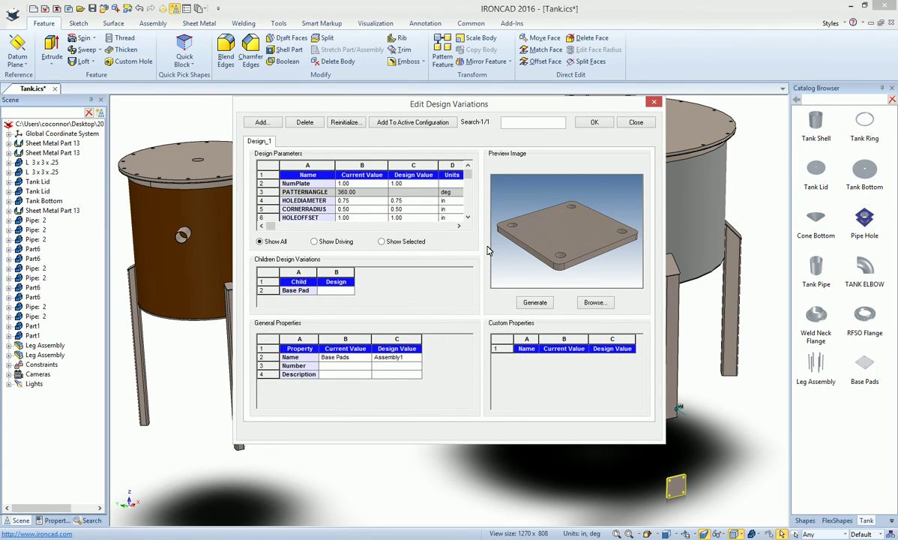
left_click(467, 219)
left_click(467, 219)
left_click(468, 219)
left_click(411, 204)
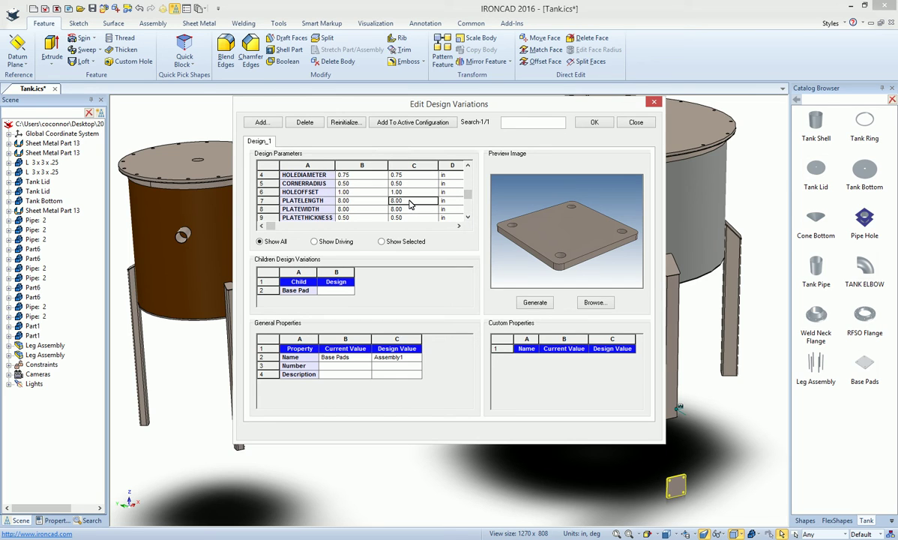
type("10")
left_click(421, 211)
type("10")
key("Tab")
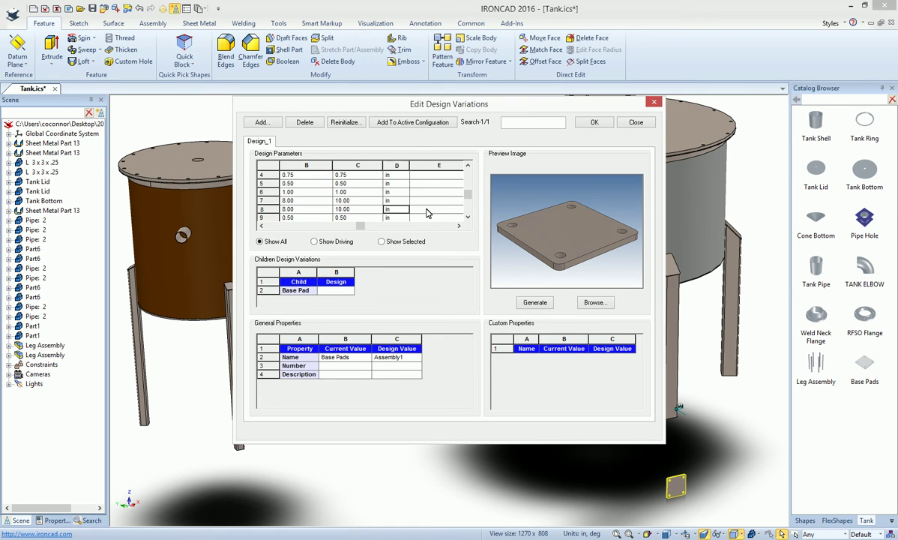
left_click(594, 122)
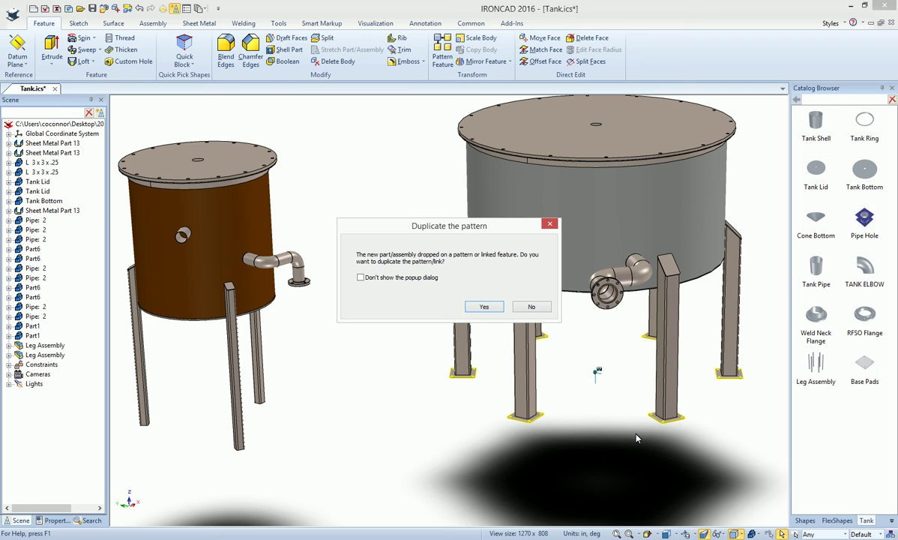
left_click(531, 307)
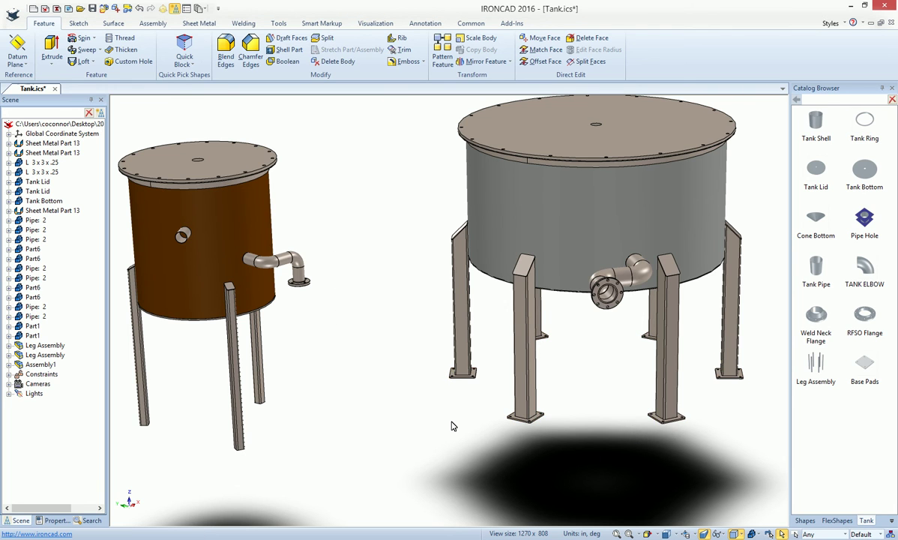
- Add Base Pads with the default plate dimensions under the brown tank's legs, without duplicating the pattern
left_click_drag(870, 365, 242, 424)
left_click(594, 123)
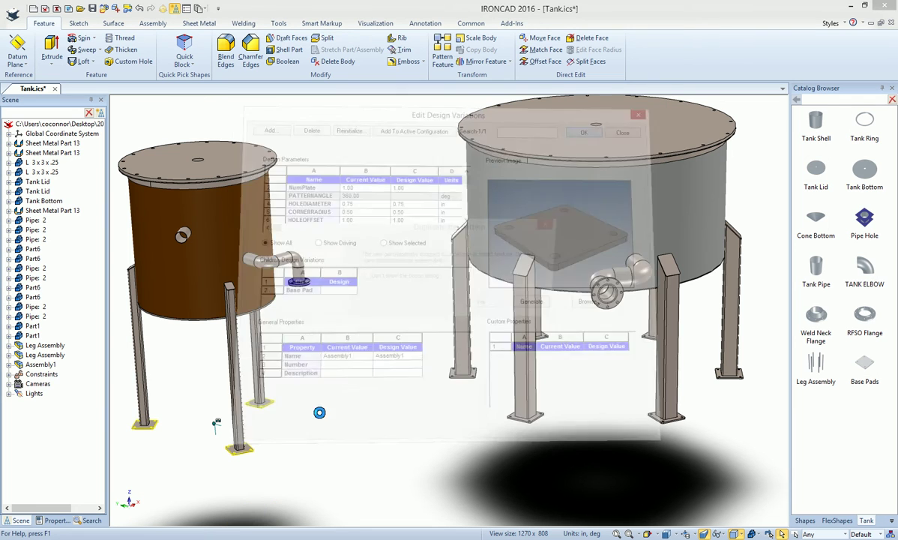
left_click(531, 308)
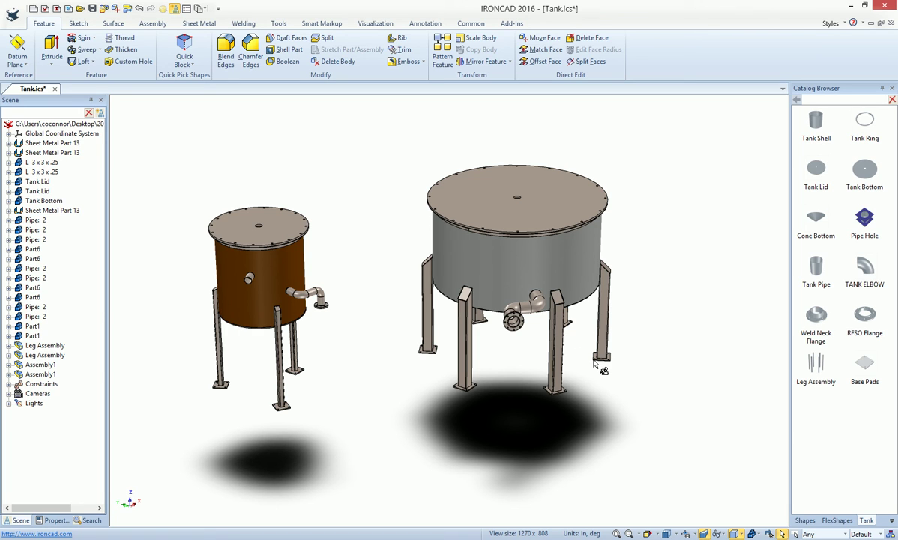
- Move the grey tank farther away from the brown tank with the TriBall
left_click(555, 272)
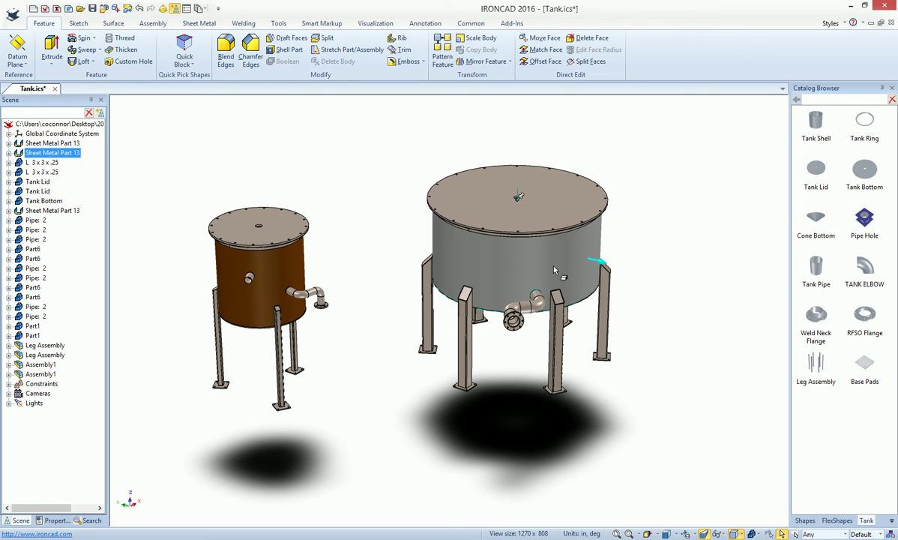
key("F10")
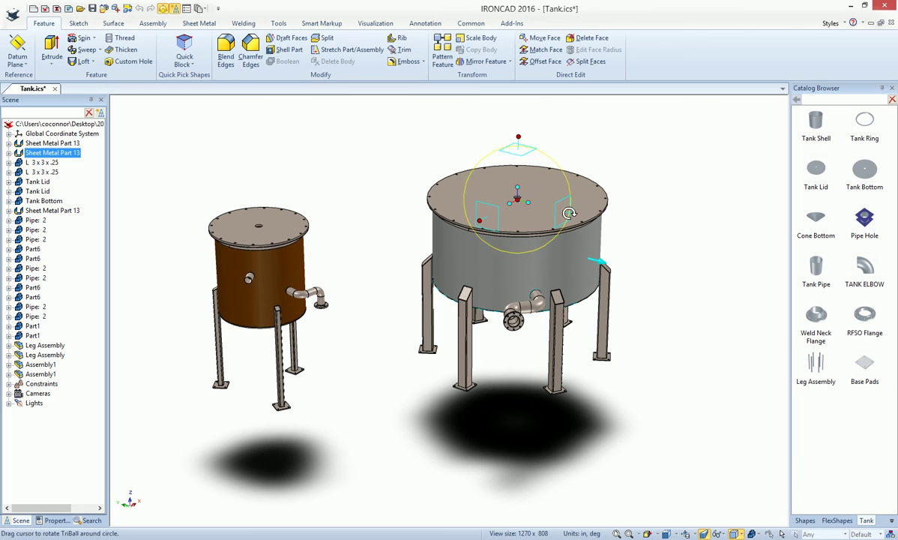
left_click_drag(573, 212, 609, 223)
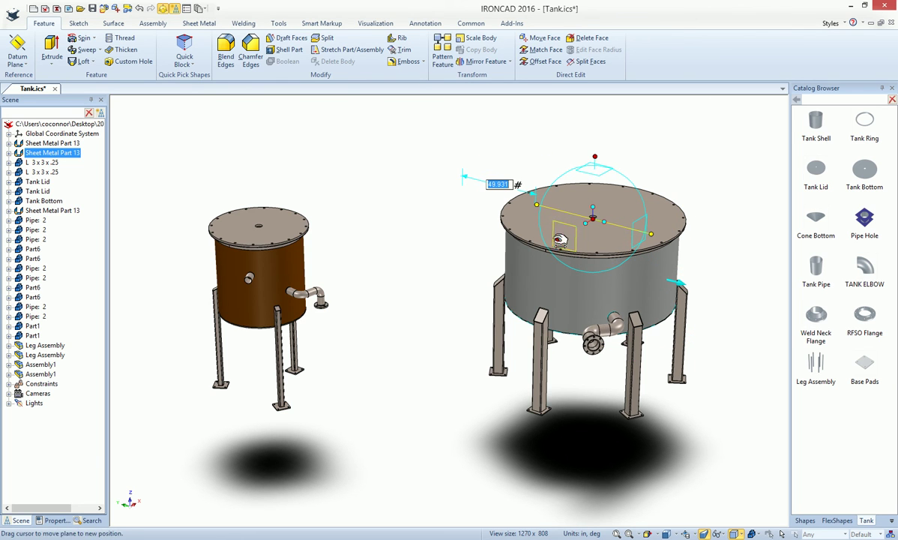
left_click_drag(554, 244, 564, 236)
key("F10")
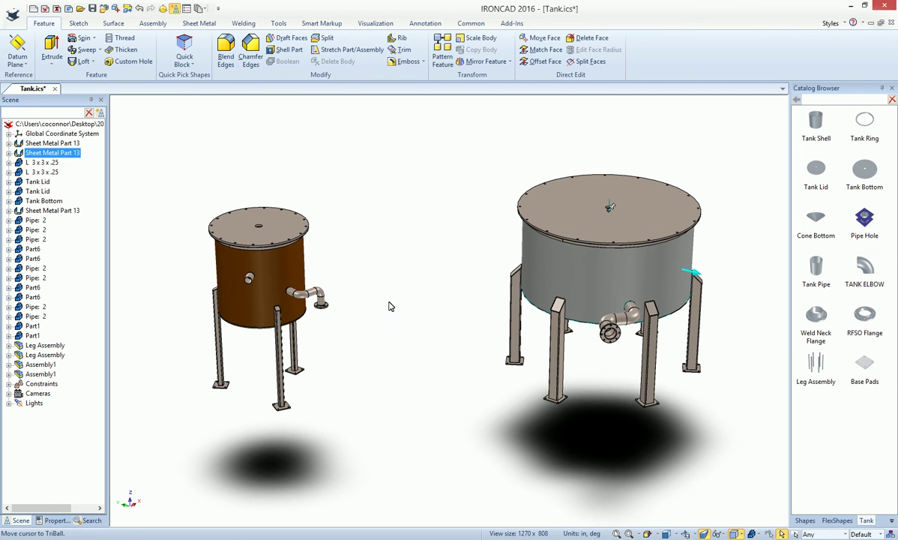
- Switch the brown tank's shell to the 96 design variation
left_click(255, 275)
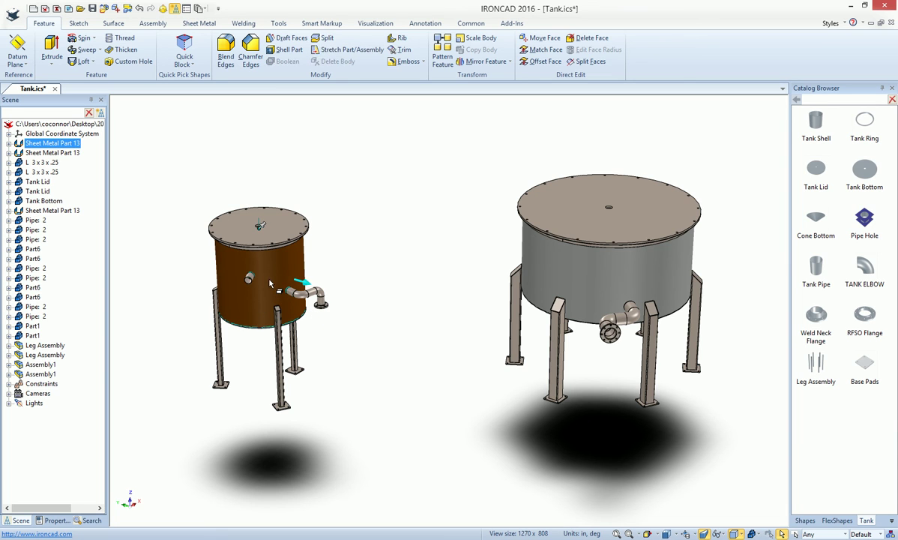
right_click(270, 284)
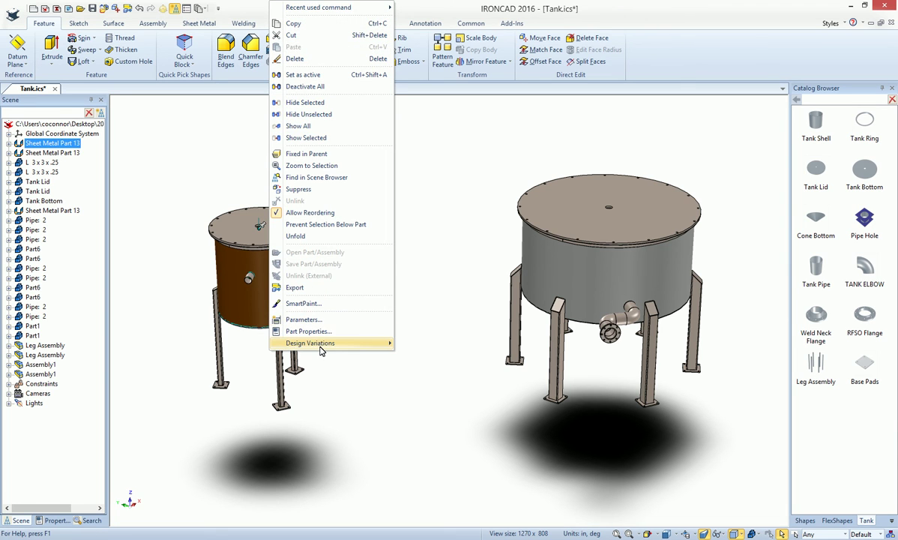
mouse_move(388, 344)
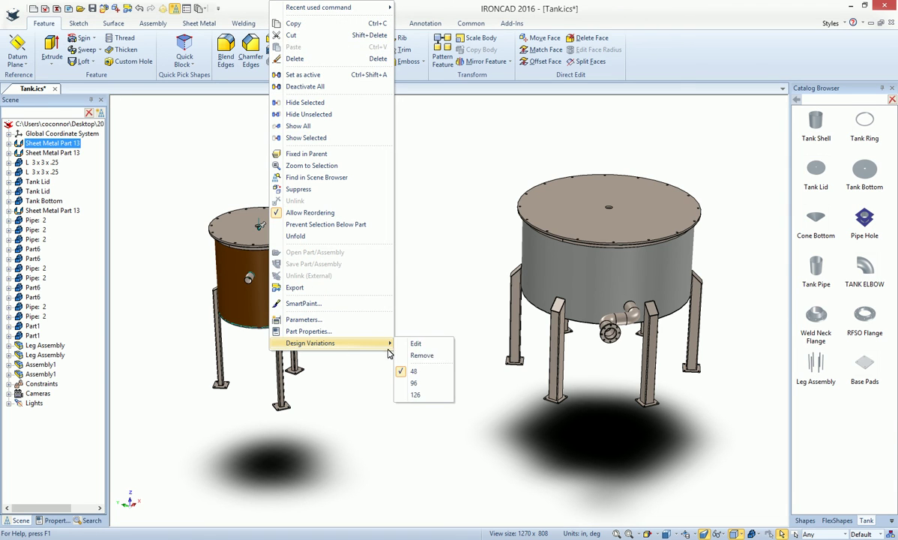
left_click(420, 383)
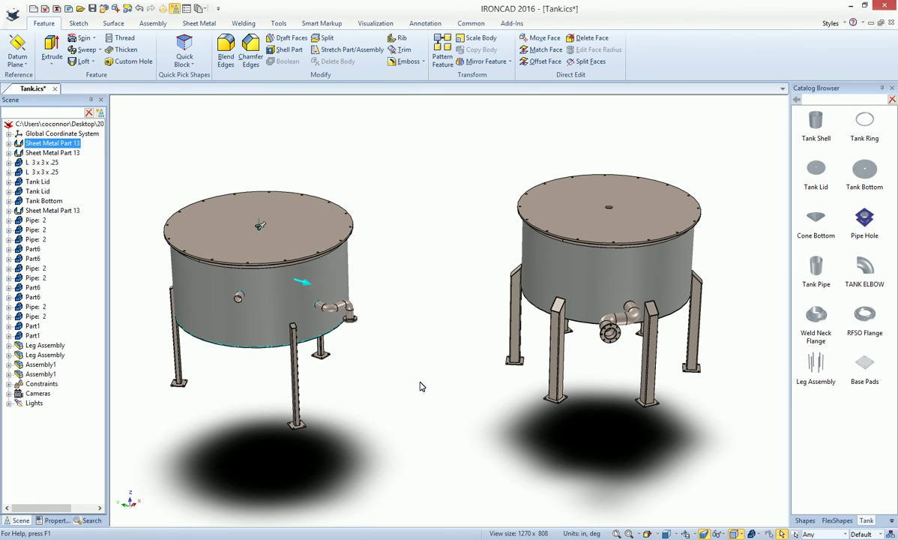
left_click(420, 386)
- Set the LEGQTY design value to 6 for the Leg Assembly of the three-legged tank
middle_click_drag(362, 393, 349, 381)
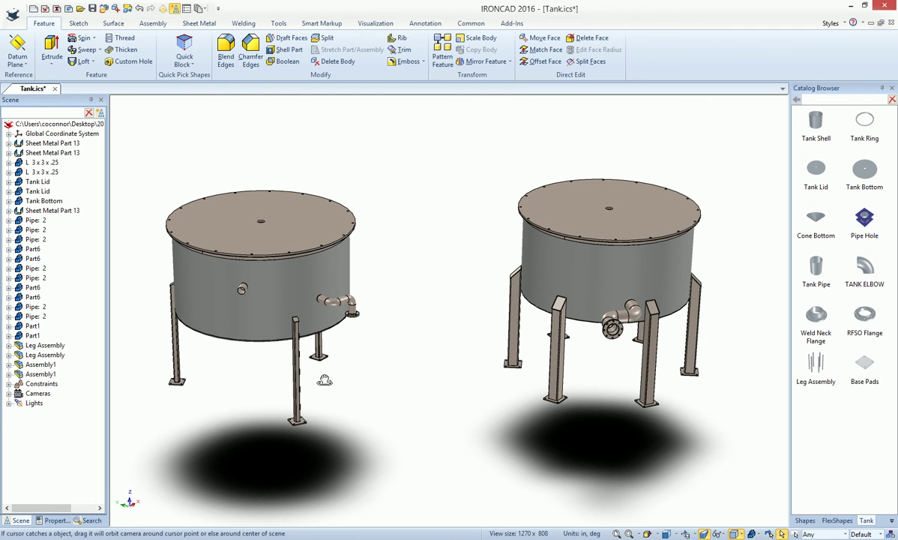
left_click(294, 355)
right_click(296, 355)
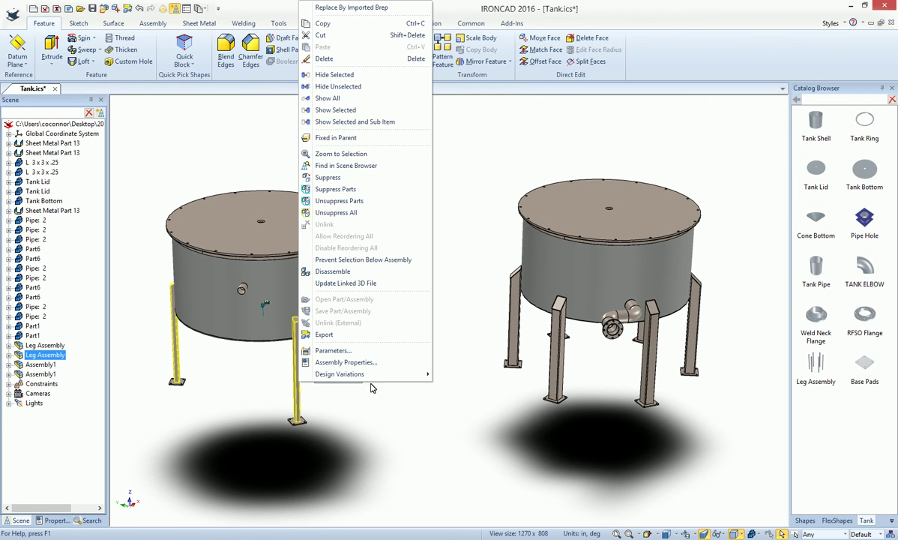
mouse_move(405, 374)
left_click(454, 375)
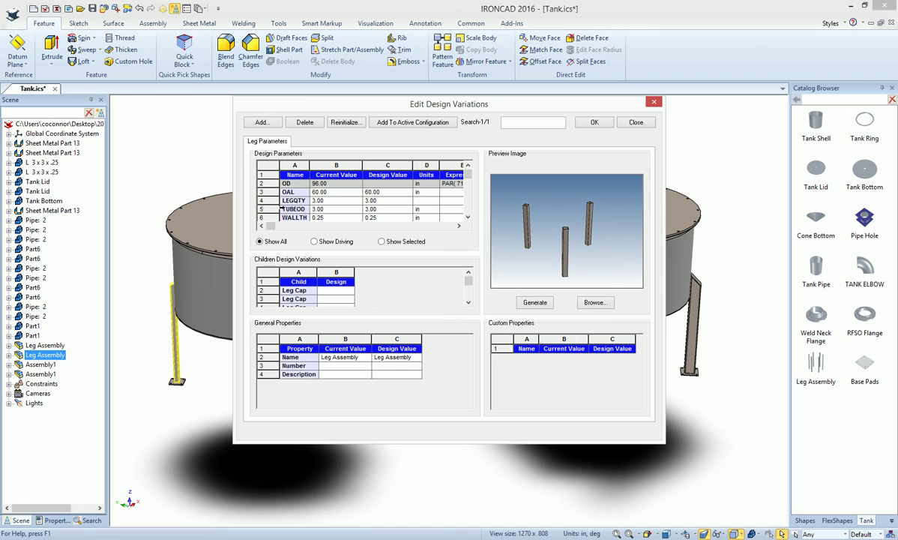
left_click(389, 203)
type("6")
left_click(594, 122)
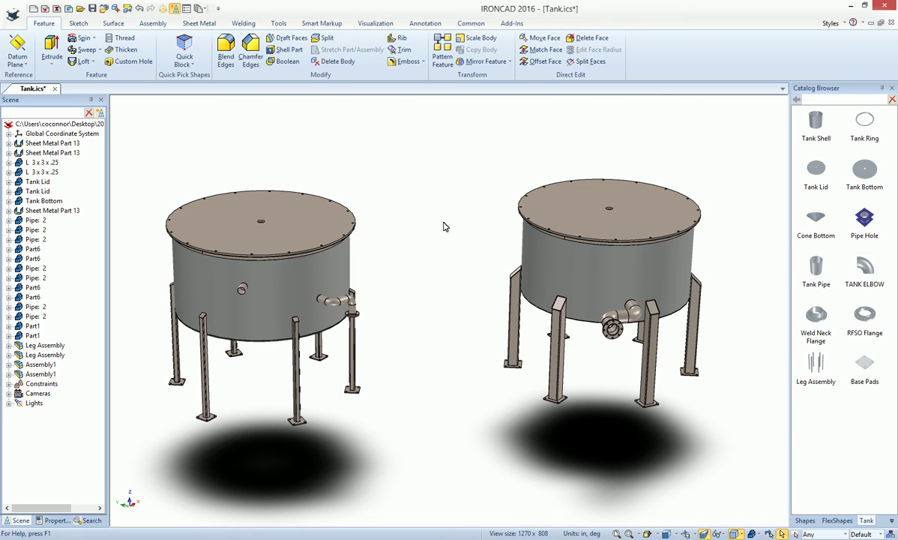
- Switch the shell of the tank with the thicker legs to the 126 design variation
left_click(570, 271)
right_click(581, 272)
mouse_move(611, 342)
left_click(721, 393)
left_click(641, 432)
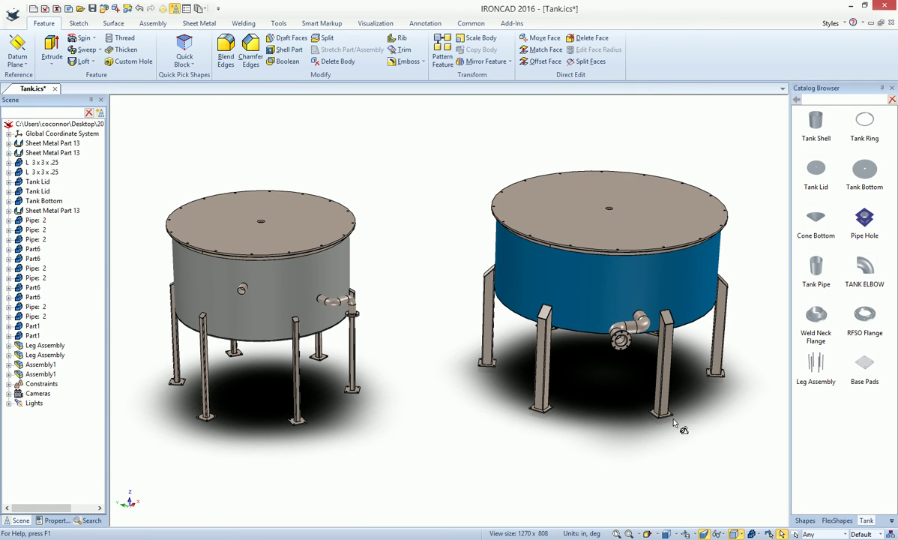
middle_click_drag(682, 425, 626, 433)
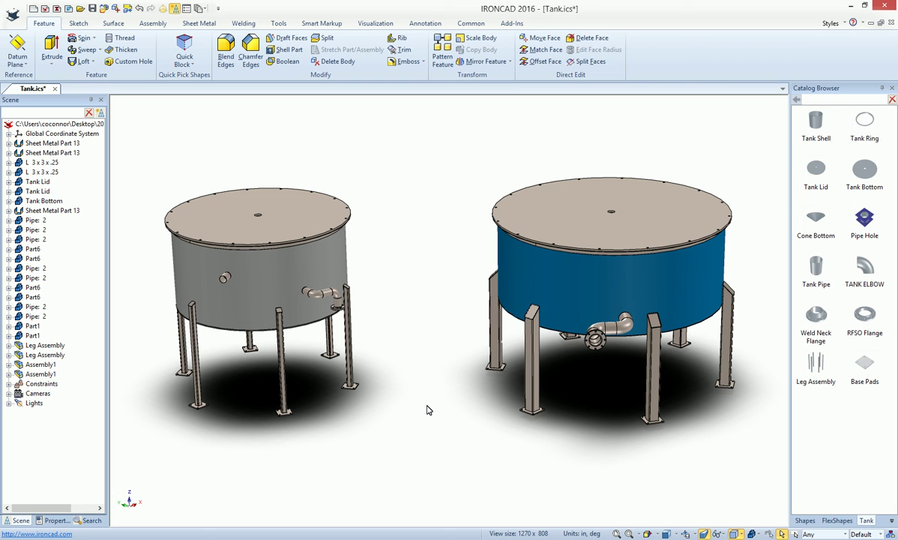
middle_click_drag(591, 437, 622, 453)
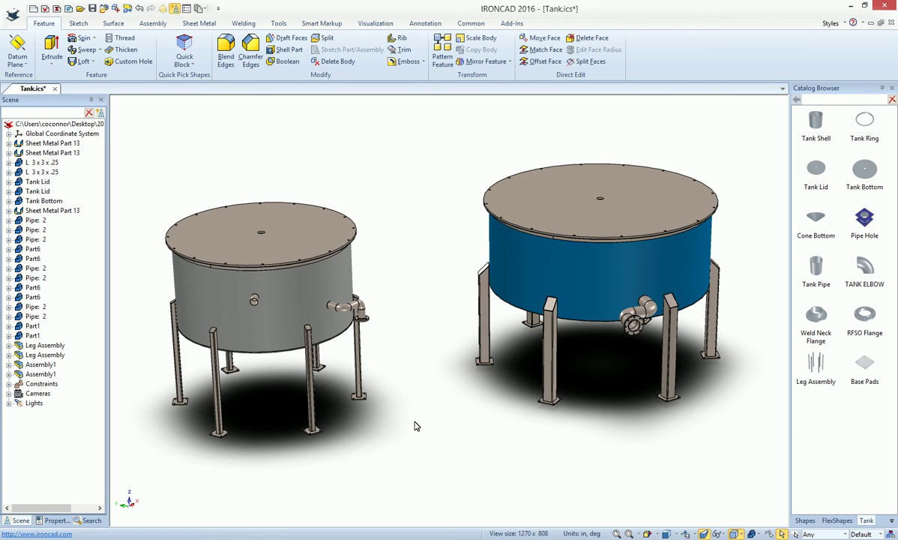
middle_click_drag(417, 426, 414, 415)
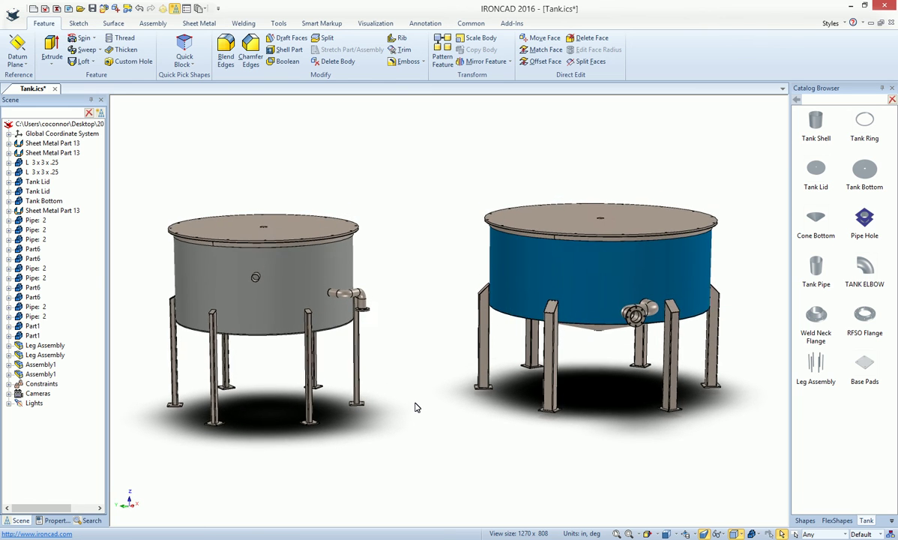